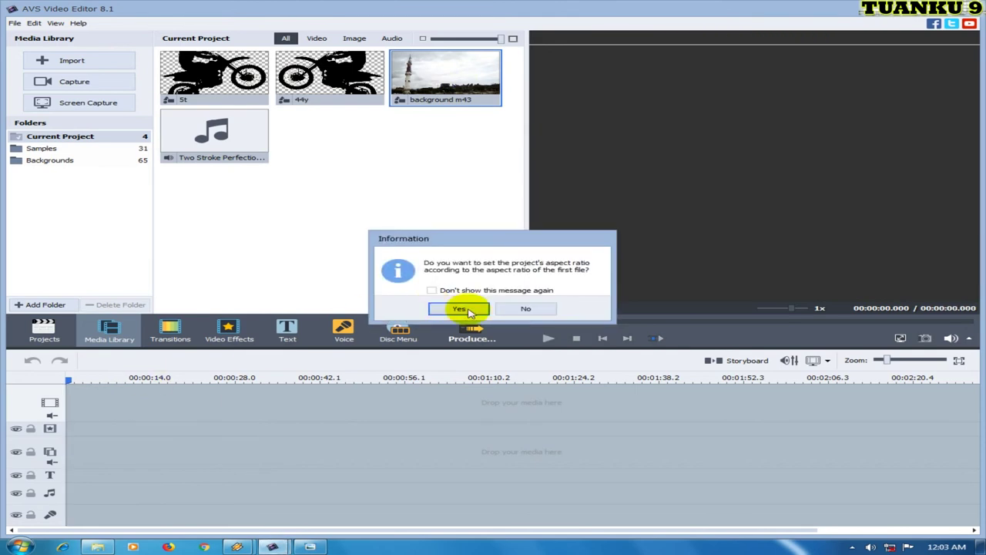
Match the project's aspect ratio to the first file and choose the 16 x 9 format.
{"action": "left_click", "coordinate": [470, 309]}
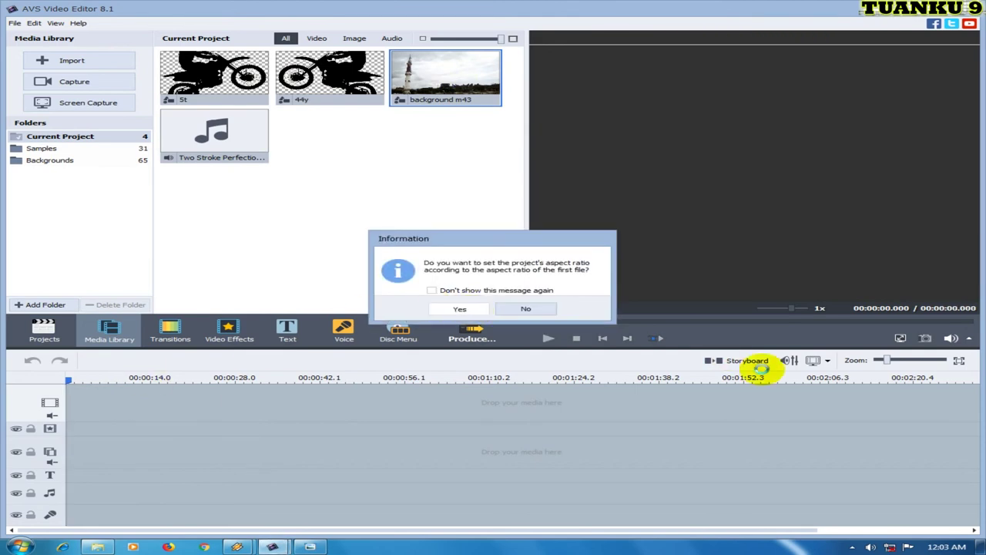
{"action": "left_click", "coordinate": [826, 362]}
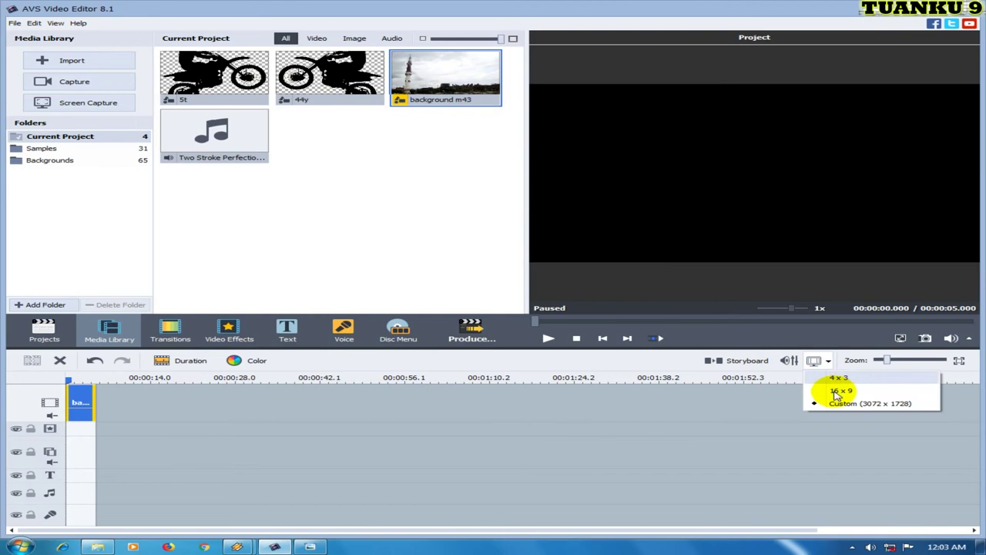
{"action": "left_click", "coordinate": [839, 390]}
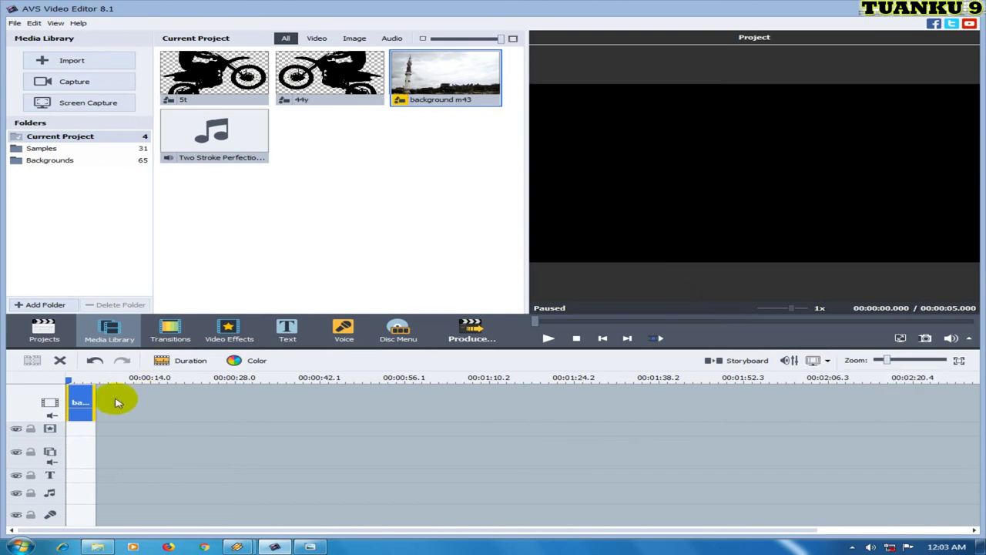
Extend the background m43 clip on the main video track to a duration of 00:00:27.317.
{"action": "left_click_drag", "start_coordinate": [97, 399], "coordinate": [229, 406]}
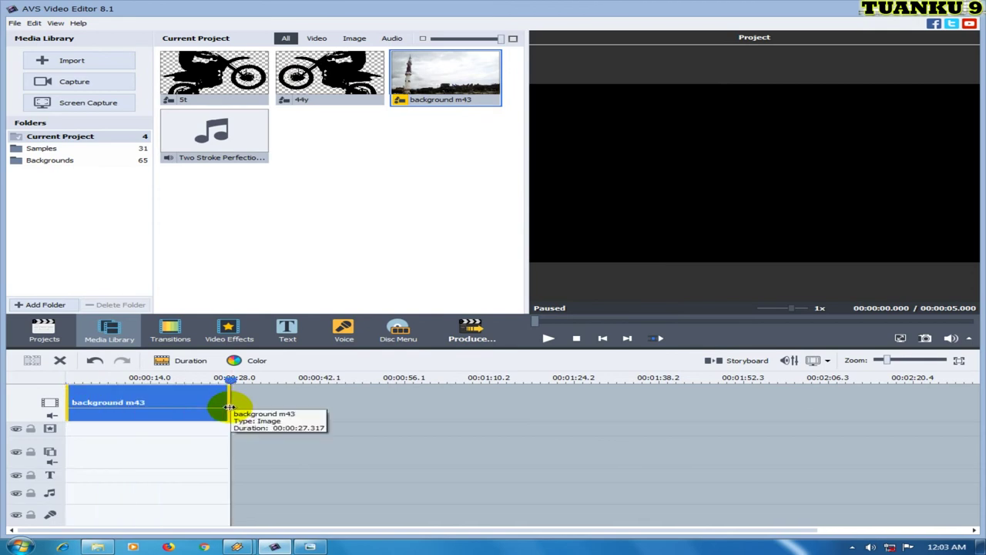
{"action": "left_click", "coordinate": [197, 403]}
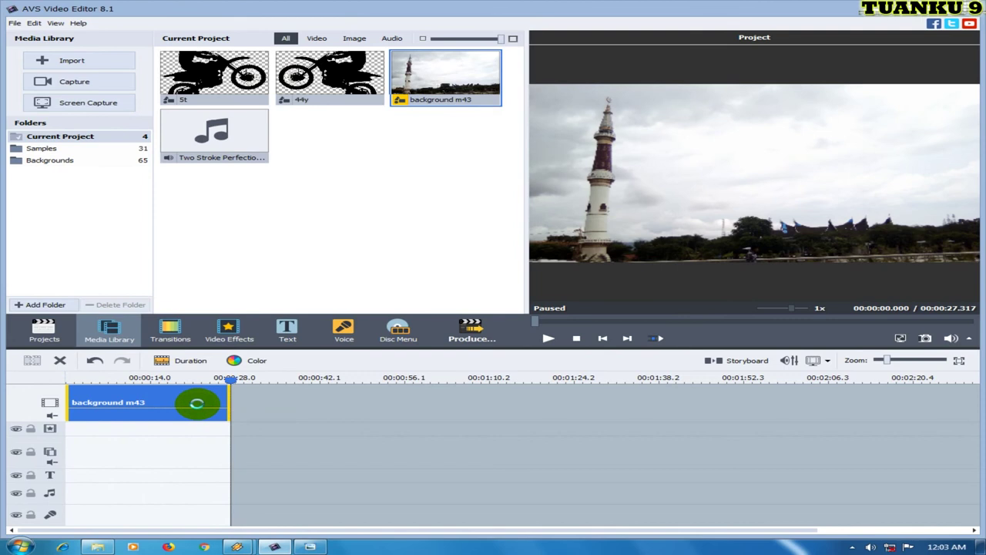
{"action": "double_click", "coordinate": [197, 403]}
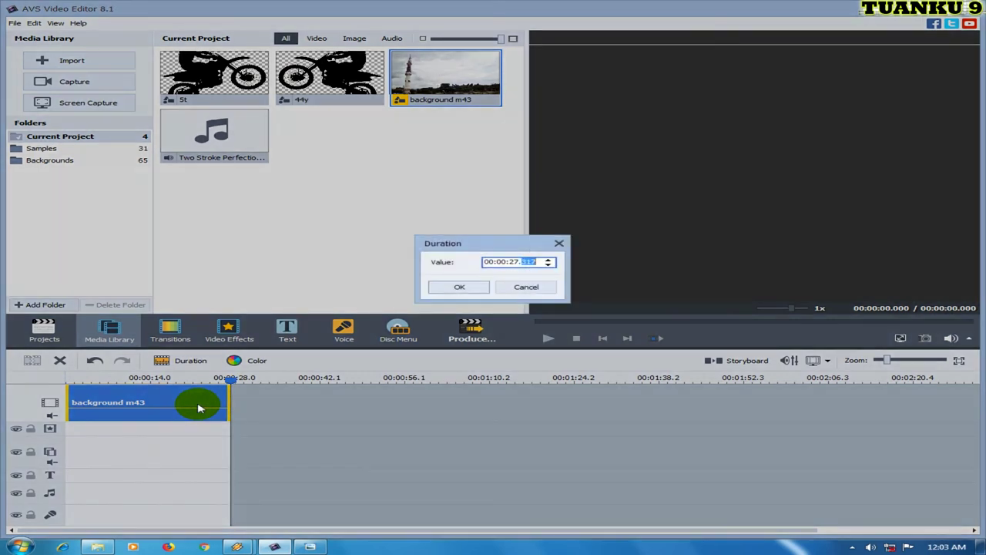
{"action": "key", "text": "Return"}
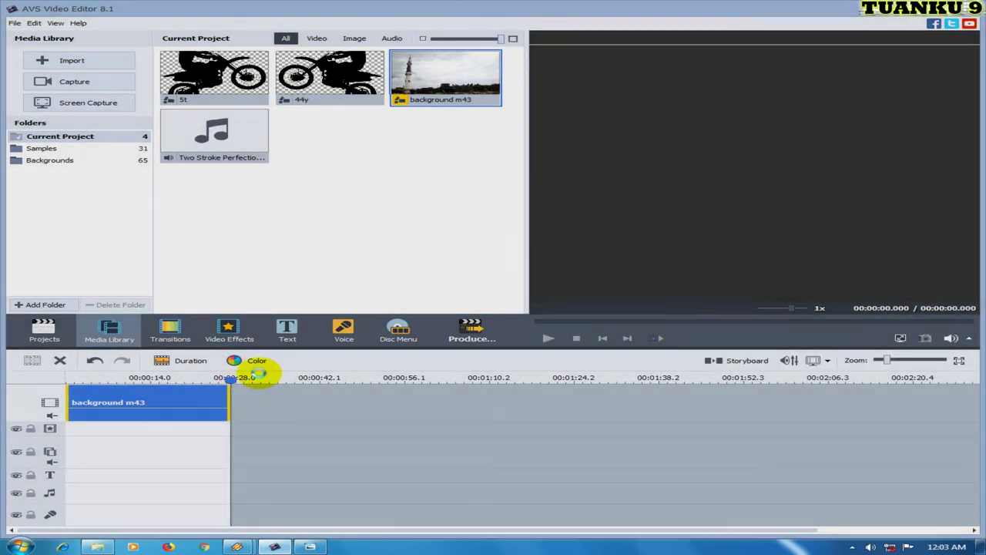
Start color correction on the background clip with contrast 29 and gamma 43, and lower the brightness to -49.
{"action": "left_click", "coordinate": [260, 362]}
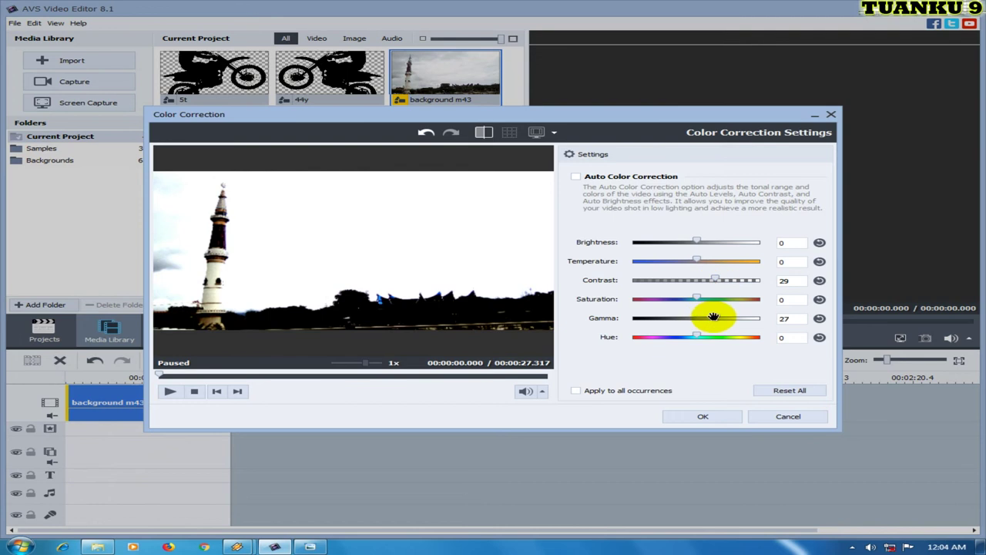
{"action": "left_click_drag", "start_coordinate": [714, 317], "coordinate": [724, 318]}
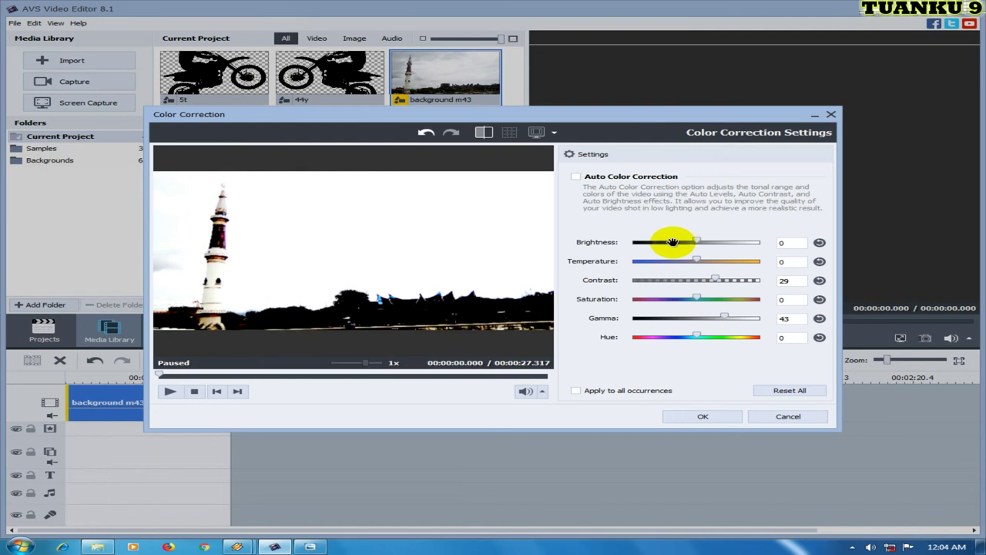
{"action": "left_click_drag", "start_coordinate": [672, 242], "coordinate": [698, 242]}
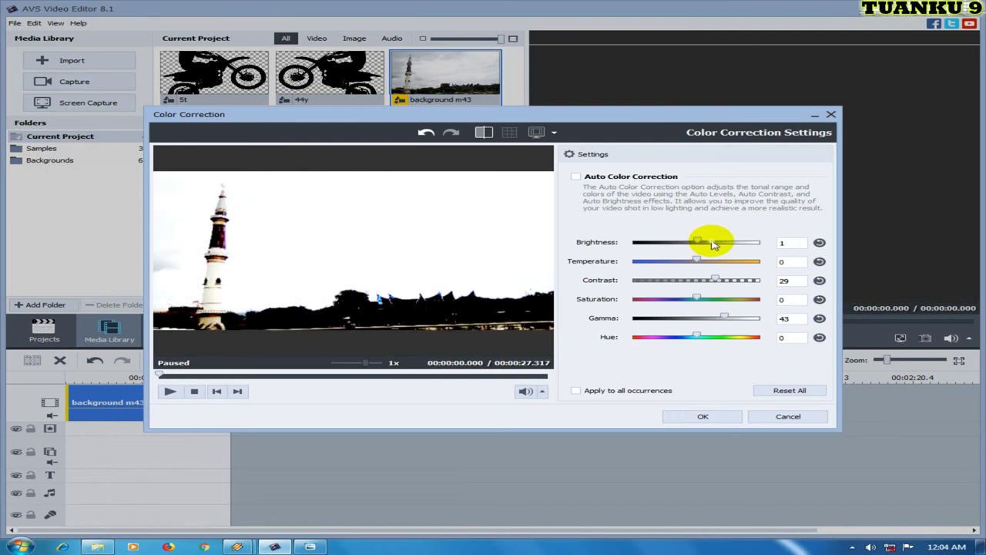
{"action": "left_click", "coordinate": [710, 242]}
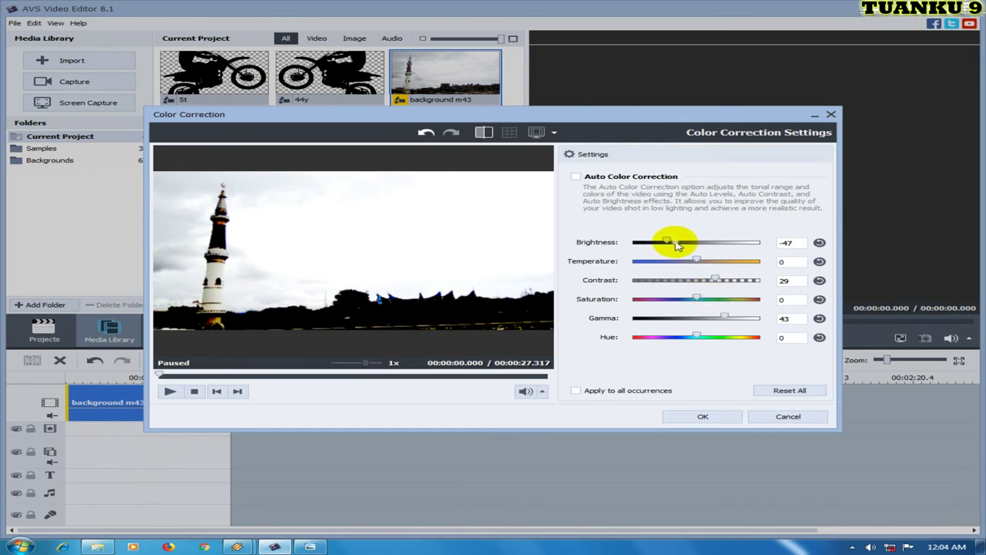
{"action": "left_click_drag", "start_coordinate": [675, 242], "coordinate": [665, 242]}
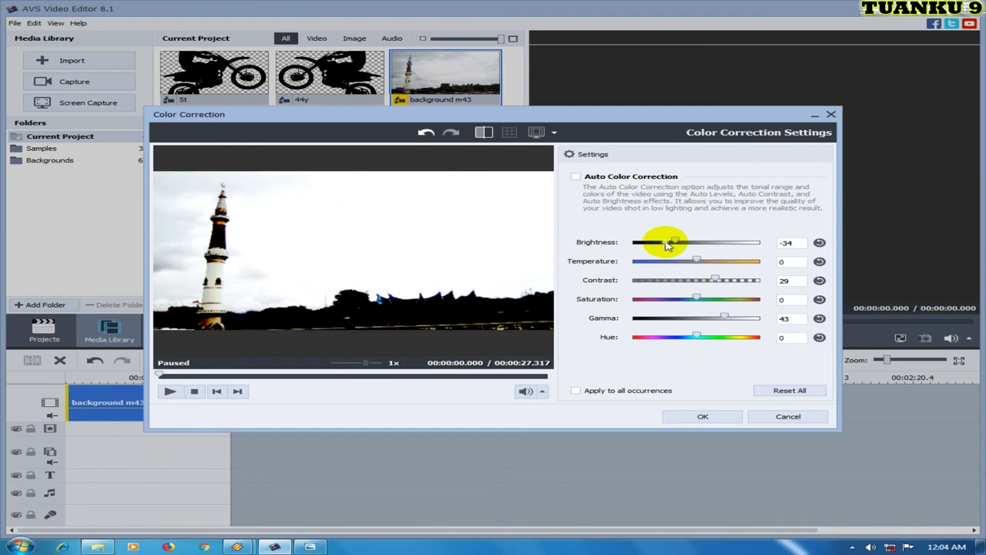
Set the background clip's temperature to 46, gamma to 63 and contrast to 65, and apply the color correction.
{"action": "left_click", "coordinate": [727, 263]}
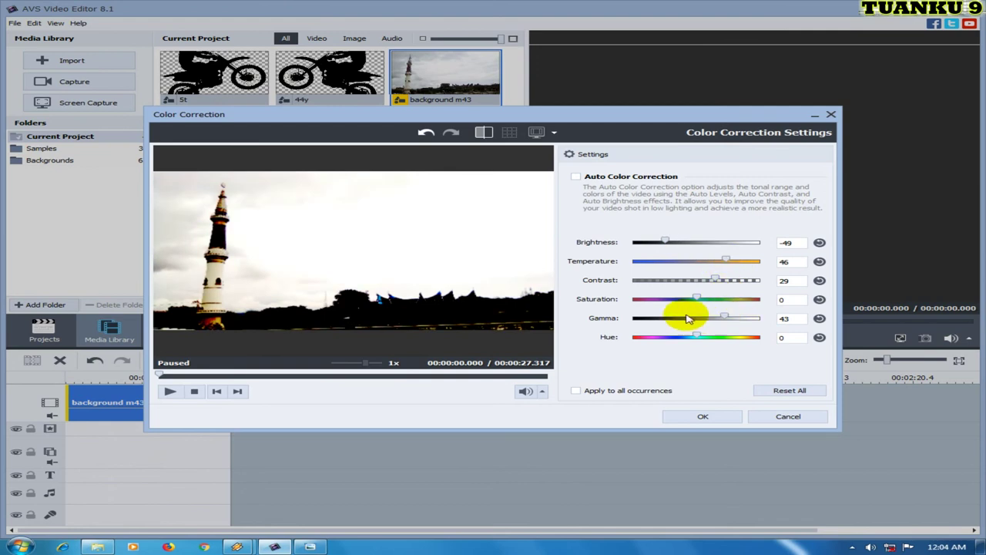
{"action": "left_click", "coordinate": [735, 318]}
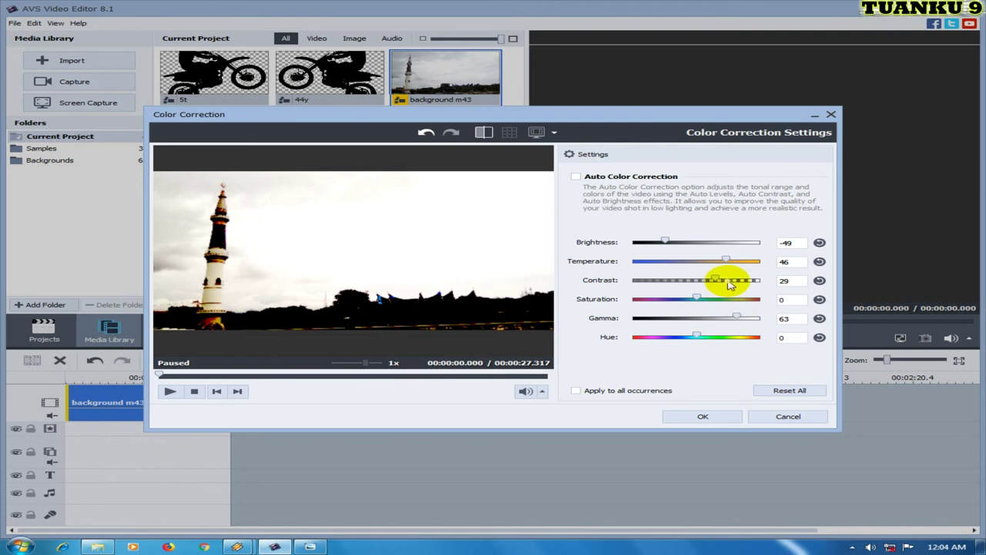
{"action": "left_click", "coordinate": [730, 281]}
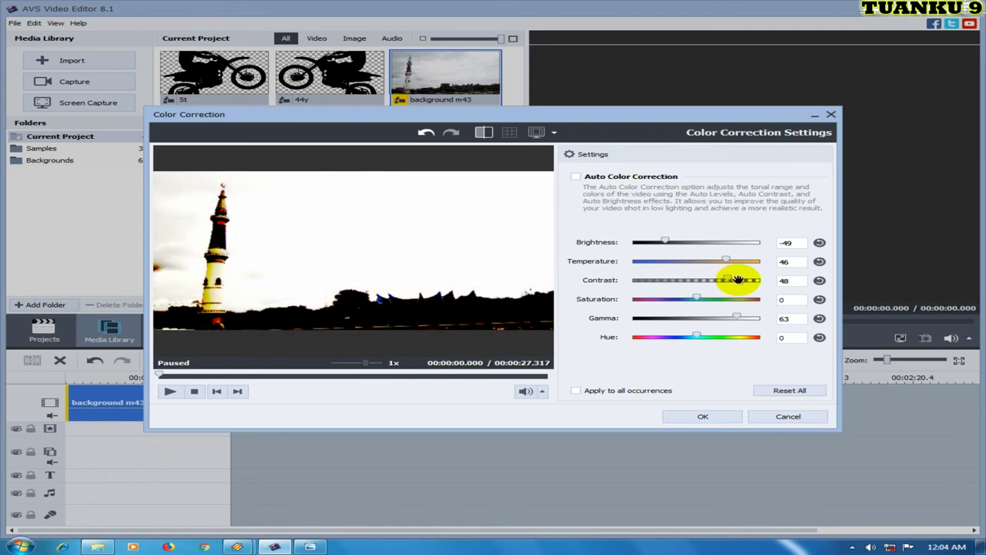
{"action": "left_click", "coordinate": [738, 280]}
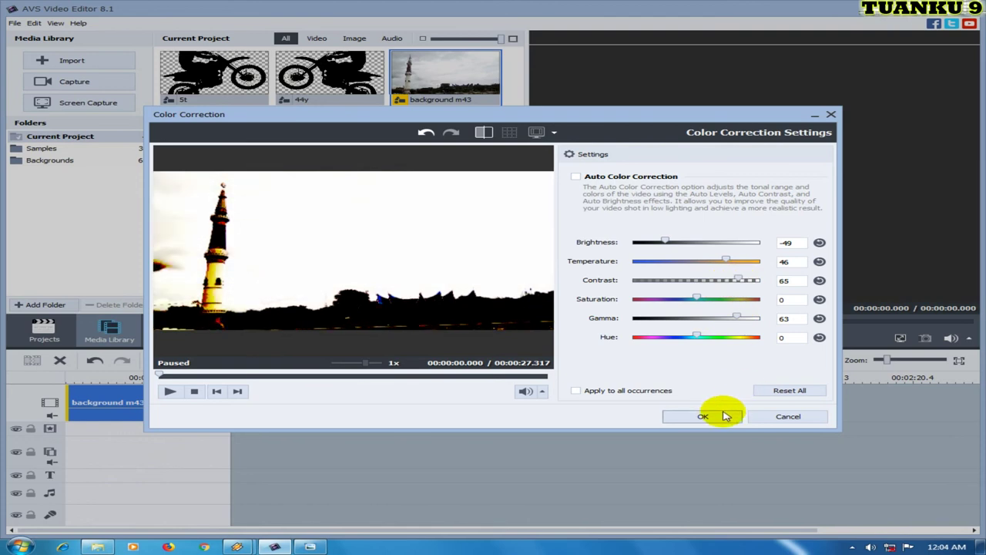
{"action": "left_click", "coordinate": [724, 416]}
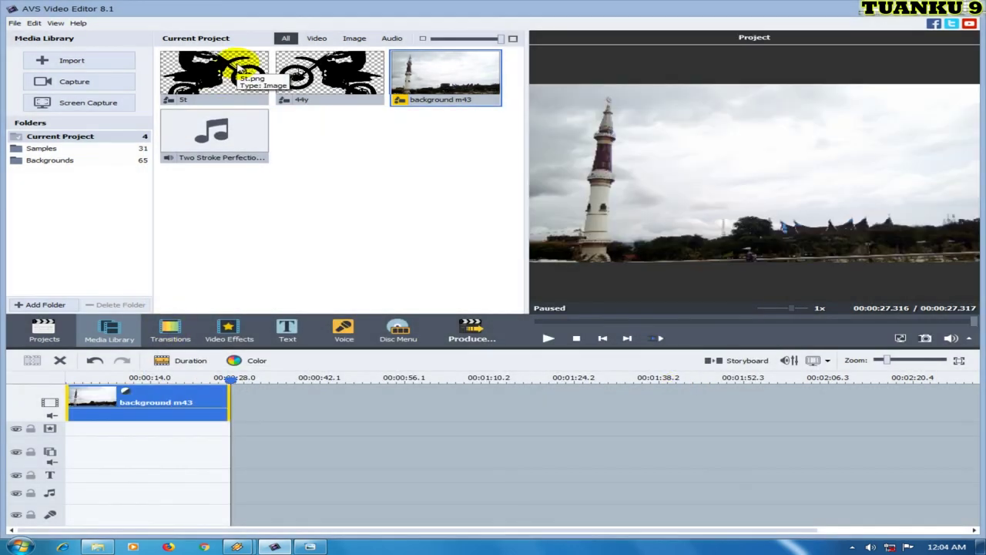
Place the 5t motorcycle image at the start of the video overlay track.
{"action": "left_click_drag", "start_coordinate": [236, 68], "coordinate": [73, 456]}
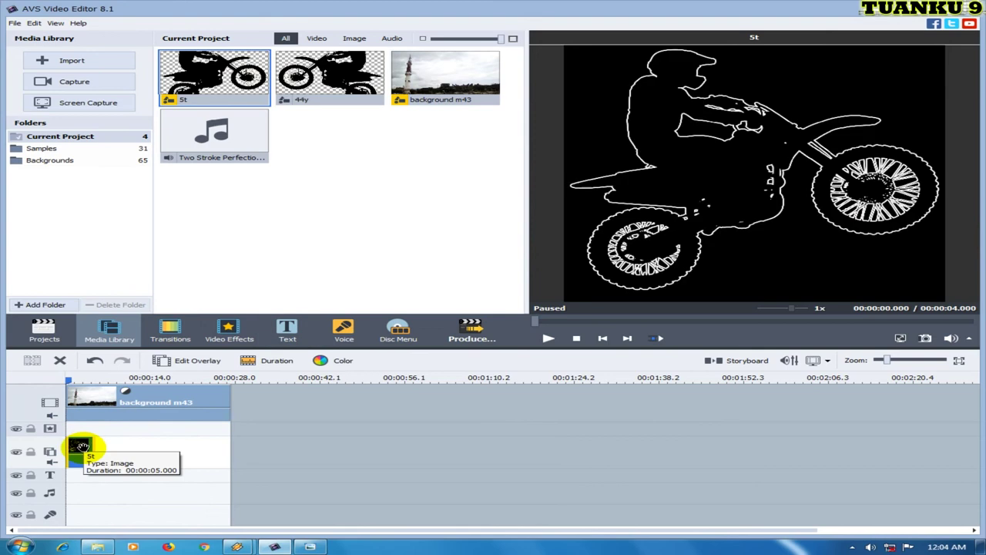
{"action": "left_click", "coordinate": [81, 446]}
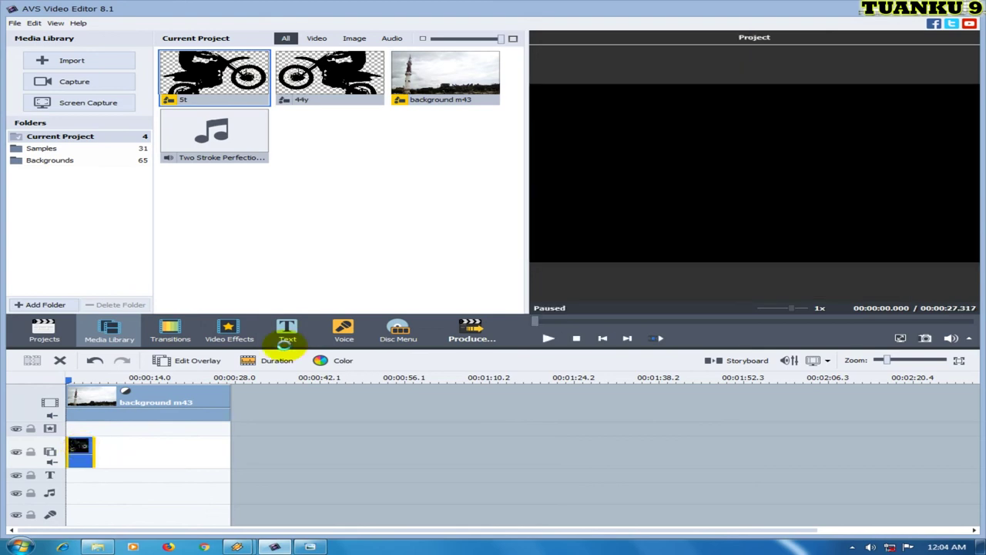
{"action": "left_click", "coordinate": [285, 342]}
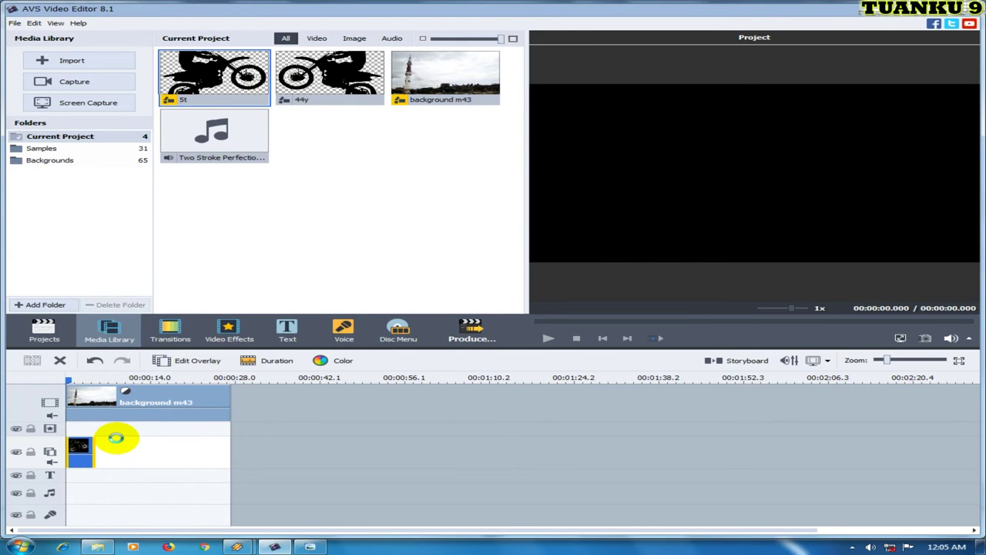
Give the 5t overlay the preset trajectory that curves upward to the right, starting beside the minaret.
{"action": "double_click", "coordinate": [80, 450]}
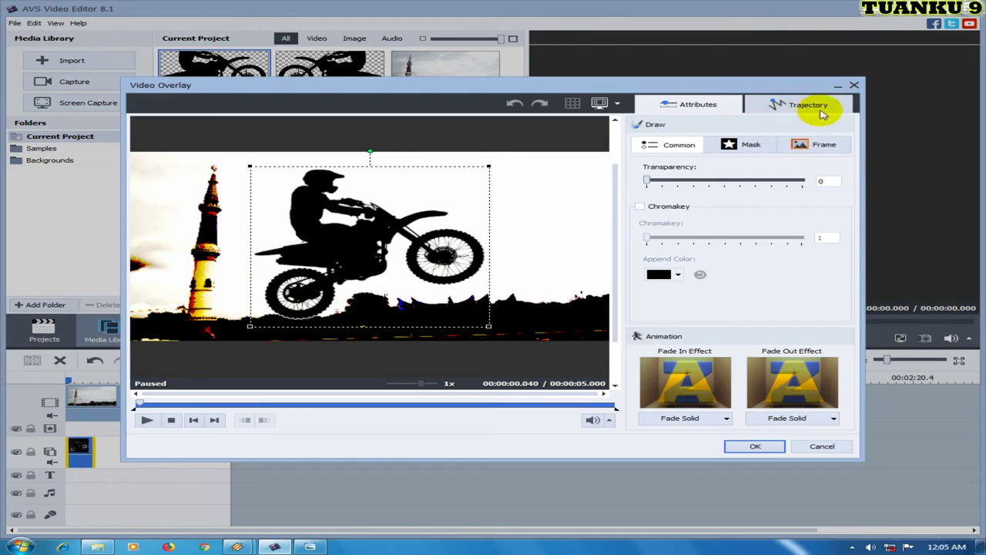
{"action": "left_click", "coordinate": [815, 106]}
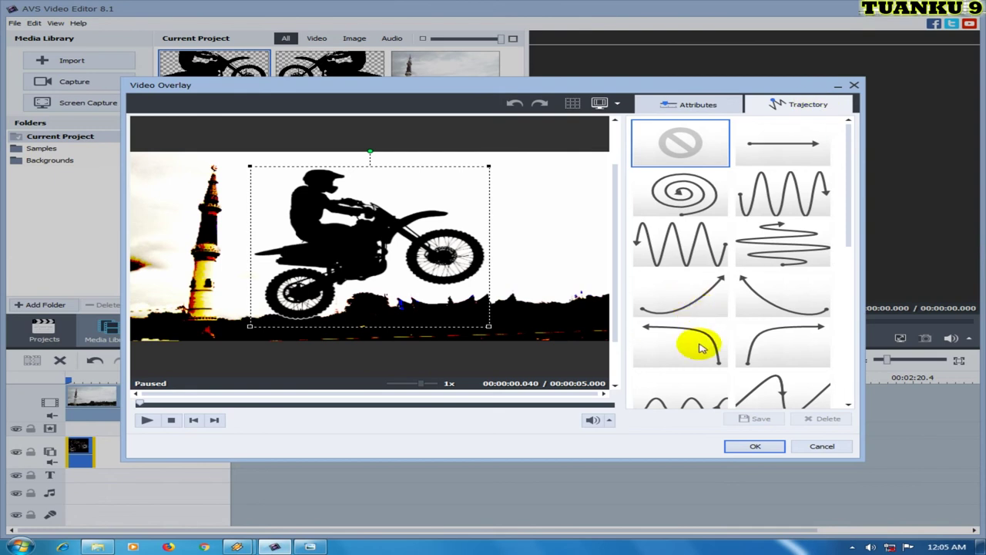
{"action": "scroll", "coordinate": [843, 354], "scroll_direction": "down", "scroll_amount": 3}
{"action": "scroll", "coordinate": [842, 373], "scroll_direction": "down", "scroll_amount": 5}
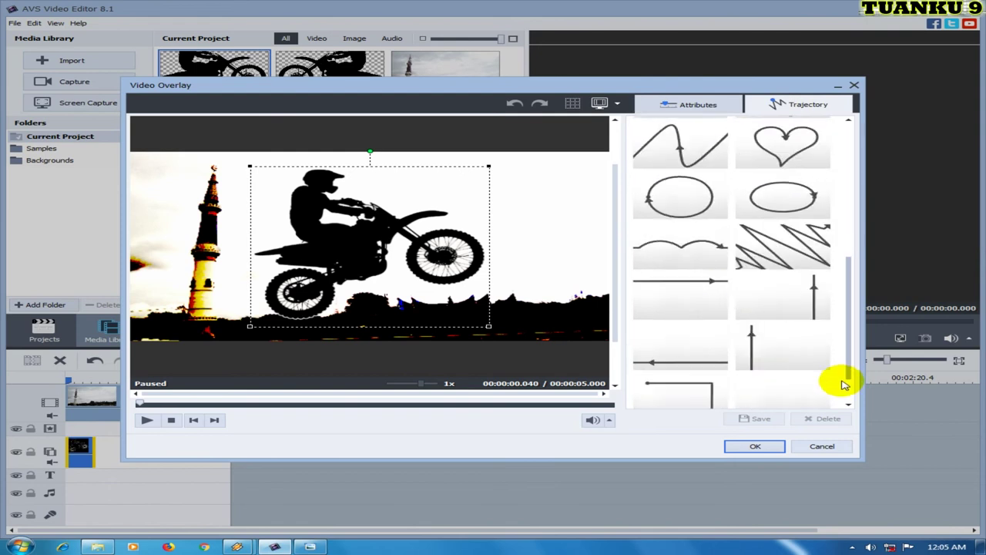
{"action": "scroll", "coordinate": [826, 221], "scroll_direction": "up", "scroll_amount": 8}
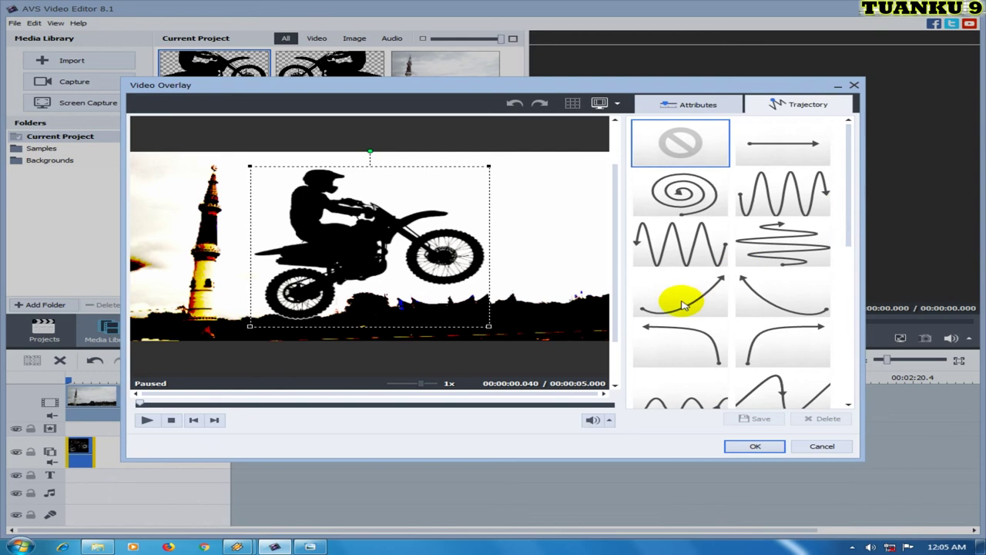
{"action": "left_click_drag", "start_coordinate": [681, 295], "coordinate": [181, 327]}
{"action": "left_click", "coordinate": [433, 280]}
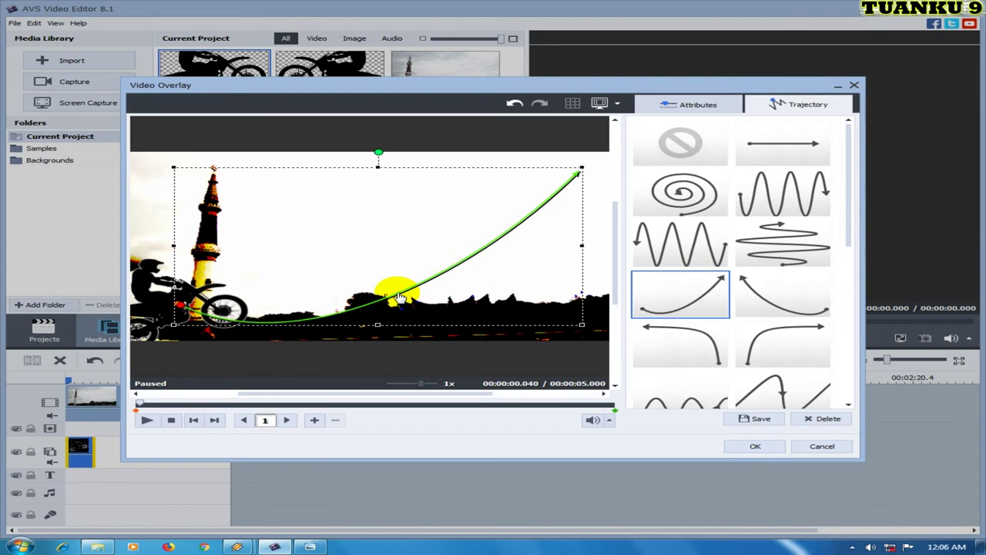
Reshape and reposition the trajectory so it rises from the minaret's base to the frame's upper right, and apply it.
{"action": "left_click_drag", "start_coordinate": [399, 296], "coordinate": [420, 231]}
{"action": "left_click_drag", "start_coordinate": [543, 192], "coordinate": [590, 165]}
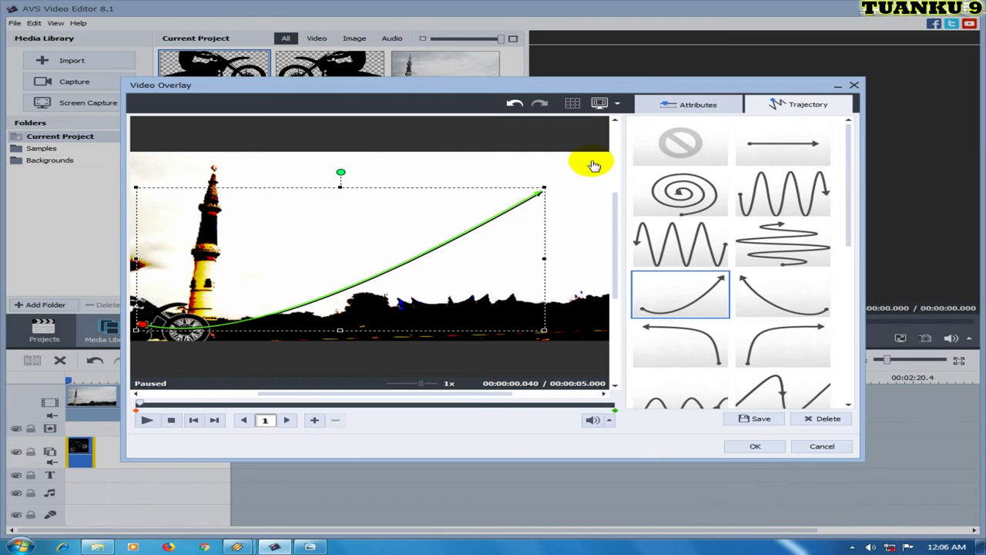
{"action": "left_click_drag", "start_coordinate": [346, 253], "coordinate": [309, 283]}
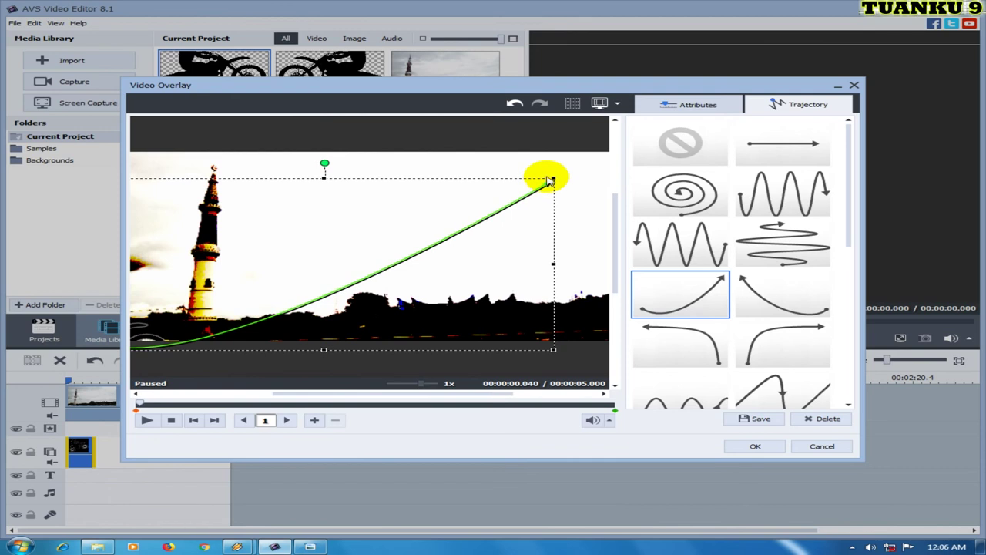
{"action": "left_click_drag", "start_coordinate": [552, 178], "coordinate": [521, 193]}
{"action": "left_click_drag", "start_coordinate": [355, 257], "coordinate": [462, 214]}
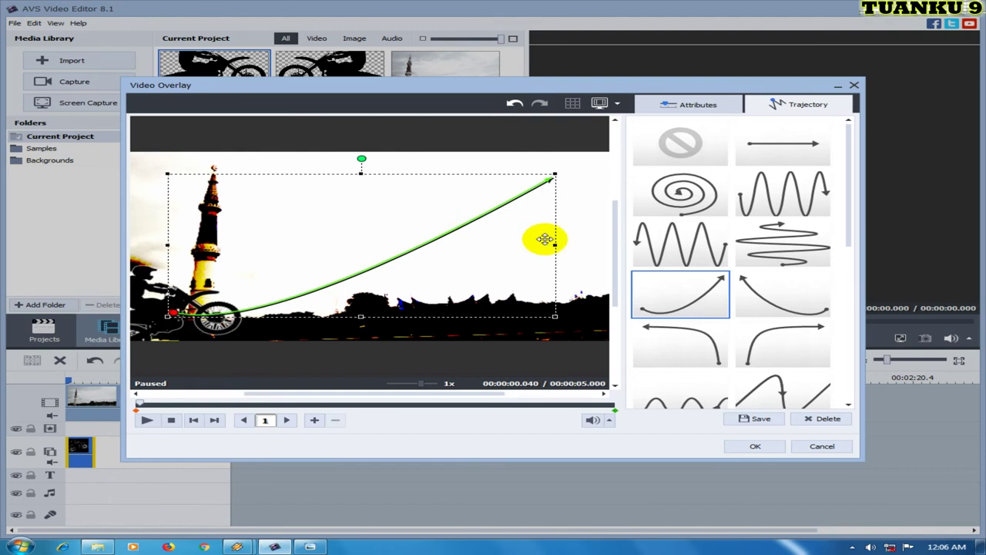
{"action": "left_click", "coordinate": [755, 447]}
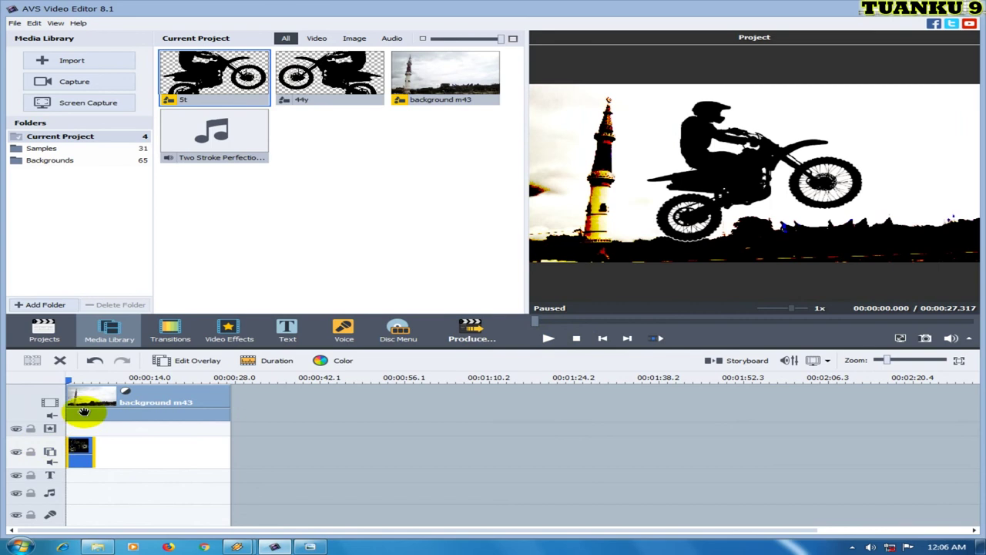
Review the 5t overlay's trajectory settings and play back the opening seconds of the project.
{"action": "left_click", "coordinate": [83, 410]}
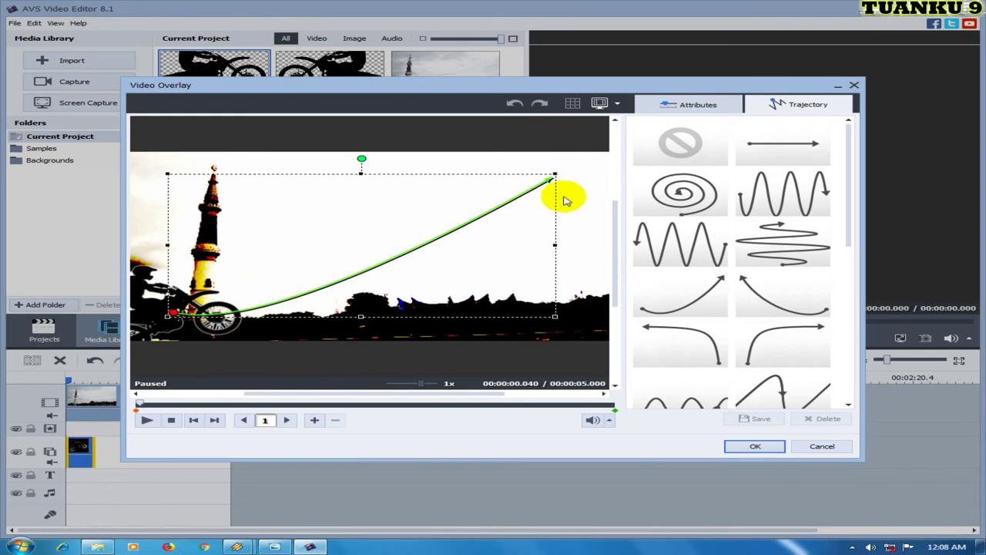
{"action": "left_click", "coordinate": [753, 446]}
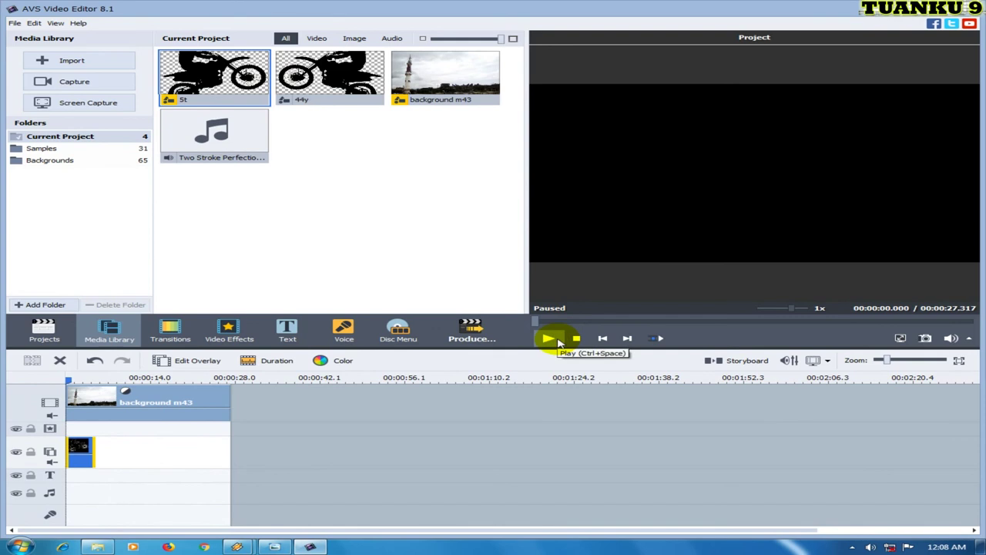
{"action": "left_click", "coordinate": [549, 340]}
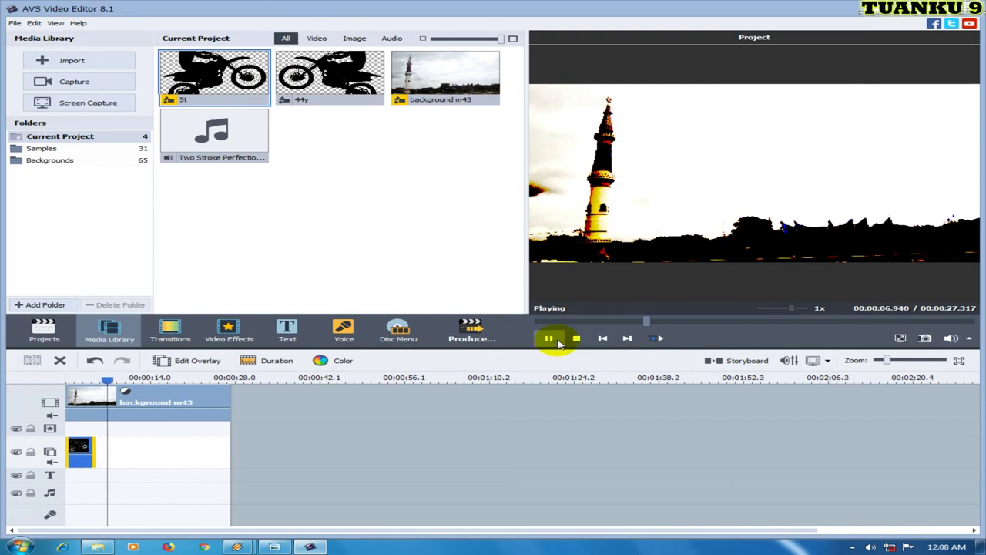
{"action": "left_click", "coordinate": [576, 339]}
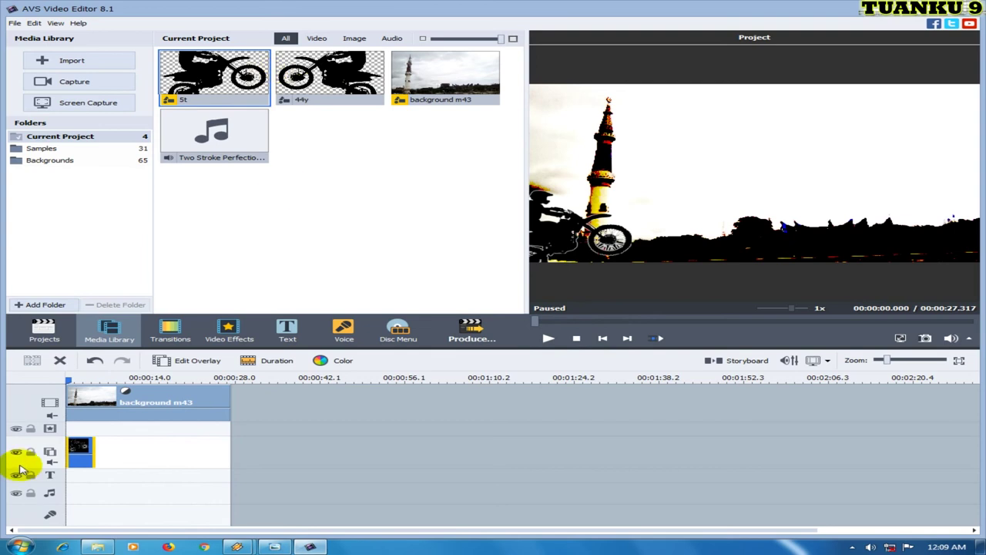
Add a second video overlay line to the timeline.
{"action": "right_click", "coordinate": [21, 465]}
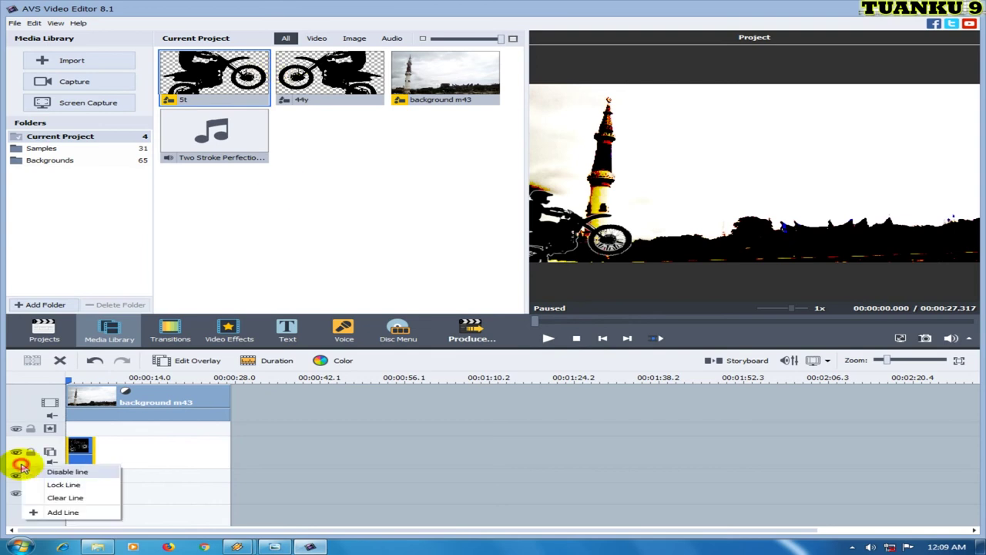
{"action": "left_click", "coordinate": [63, 513]}
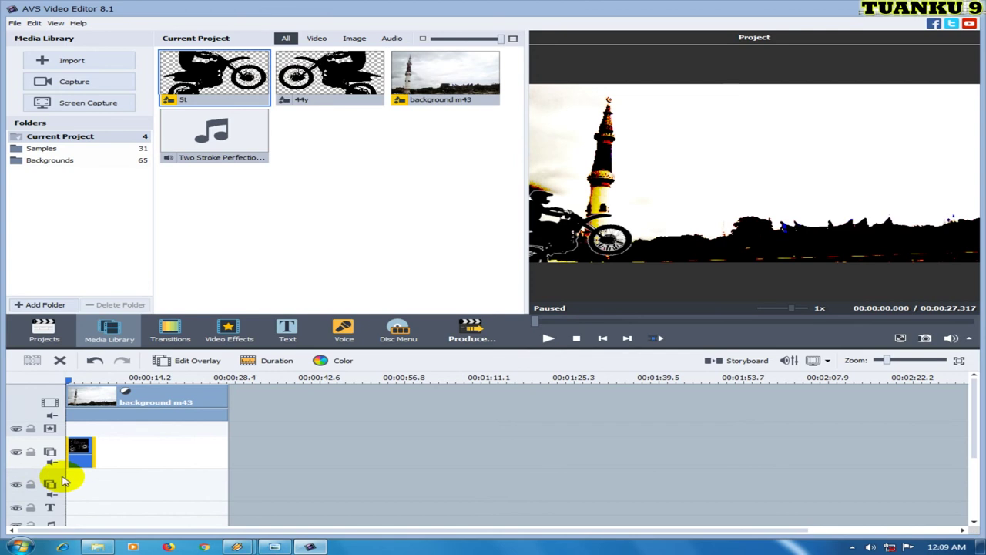
Place the 44y motorcycle image at the start of the second video overlay line.
{"action": "left_click", "coordinate": [60, 482]}
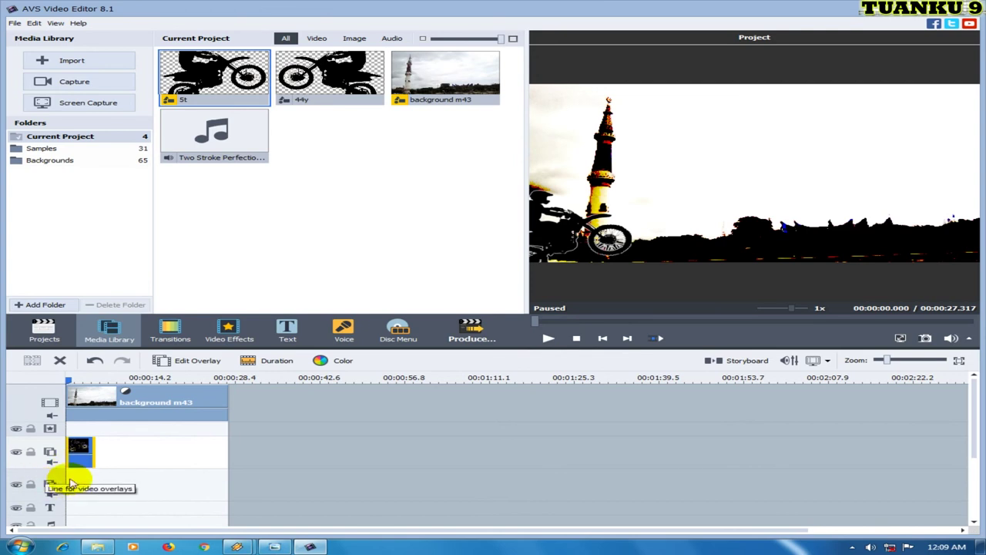
{"action": "left_click_drag", "start_coordinate": [331, 90], "coordinate": [72, 481]}
{"action": "left_click_drag", "start_coordinate": [196, 474], "coordinate": [197, 470]}
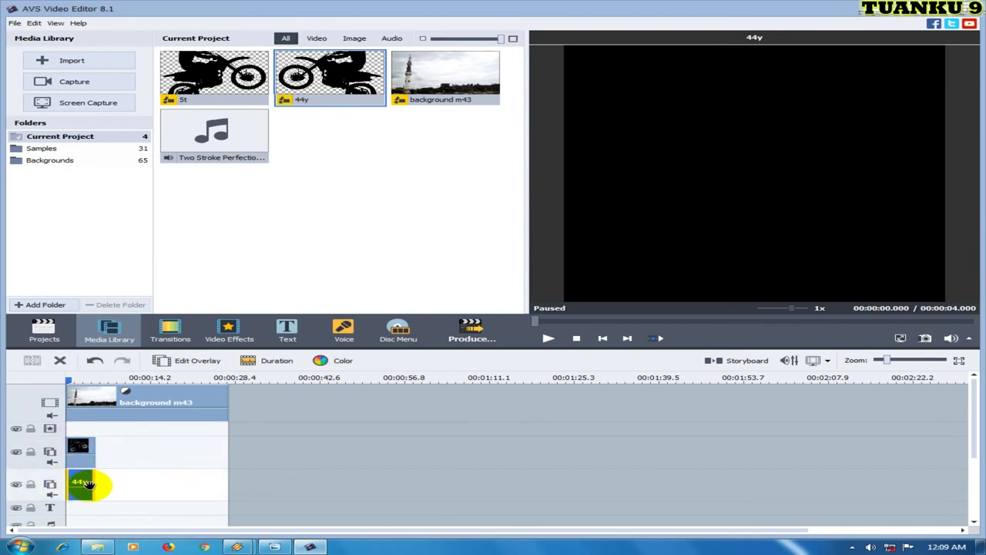
Give the 44y overlay the preset trajectory that curves upward to the left, starting near the frame's lower right.
{"action": "left_click", "coordinate": [81, 484]}
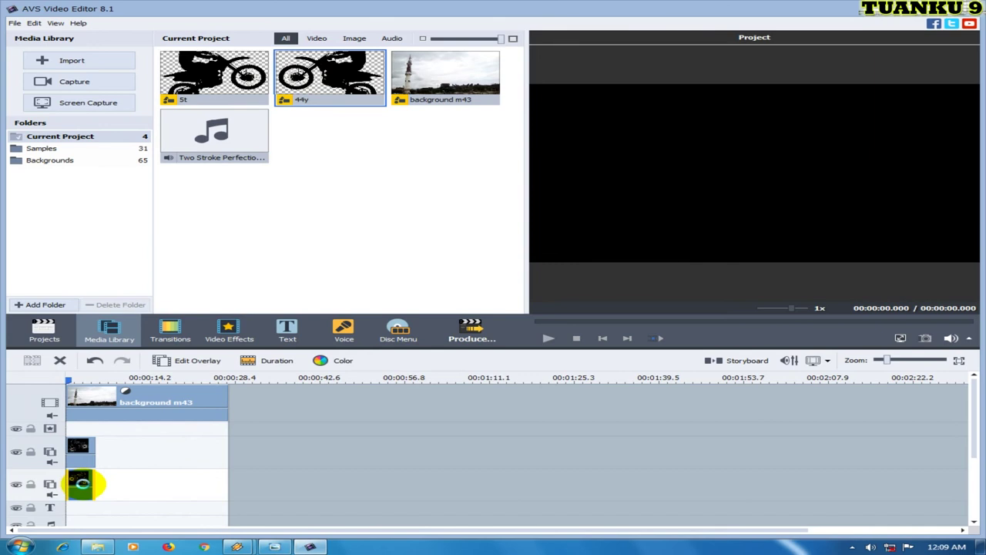
{"action": "double_click", "coordinate": [80, 483]}
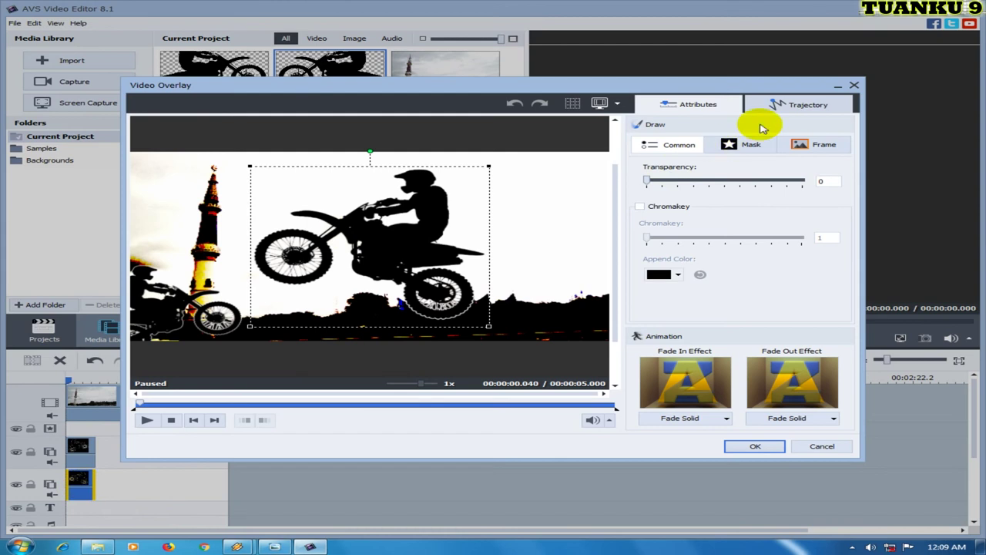
{"action": "left_click", "coordinate": [799, 108]}
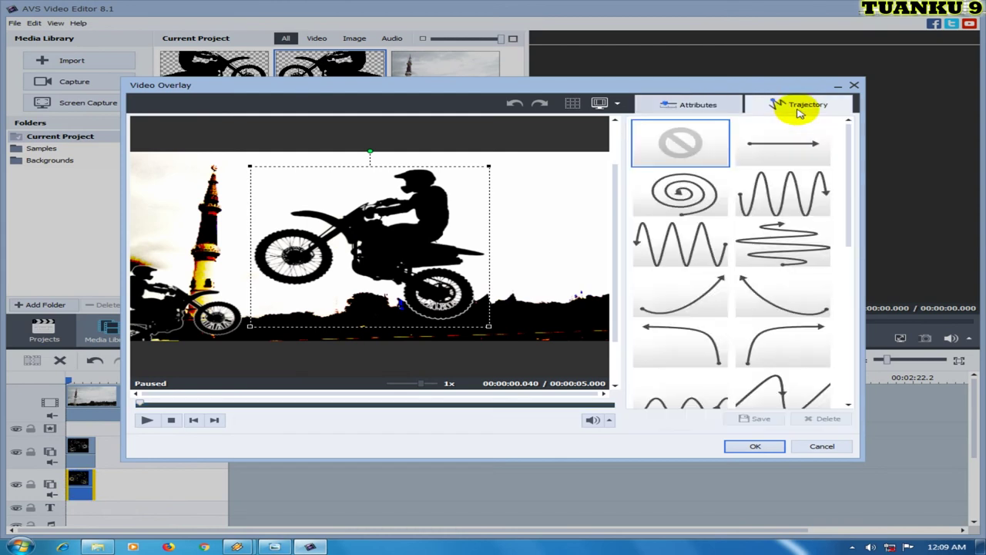
{"action": "left_click_drag", "start_coordinate": [781, 302], "coordinate": [331, 303]}
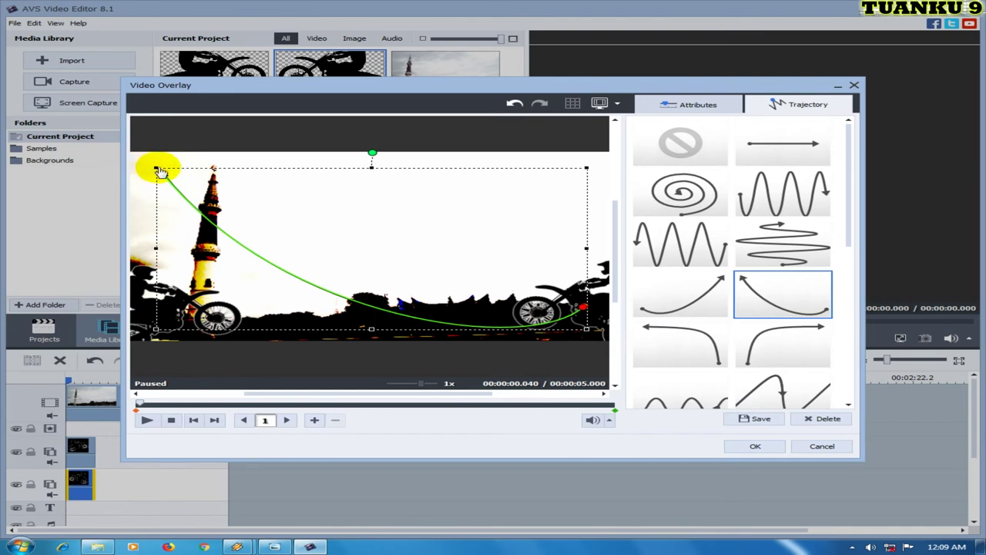
Stretch the 44y trajectory to the frame's upper-left corner, apply it, and play back the opening seconds of the project.
{"action": "left_click_drag", "start_coordinate": [147, 166], "coordinate": [132, 160]}
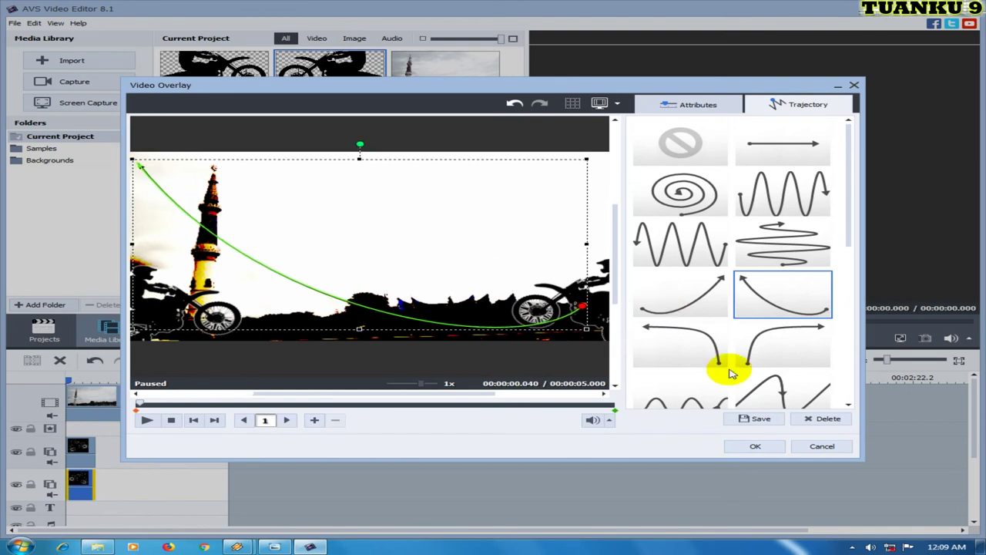
{"action": "left_click", "coordinate": [740, 447]}
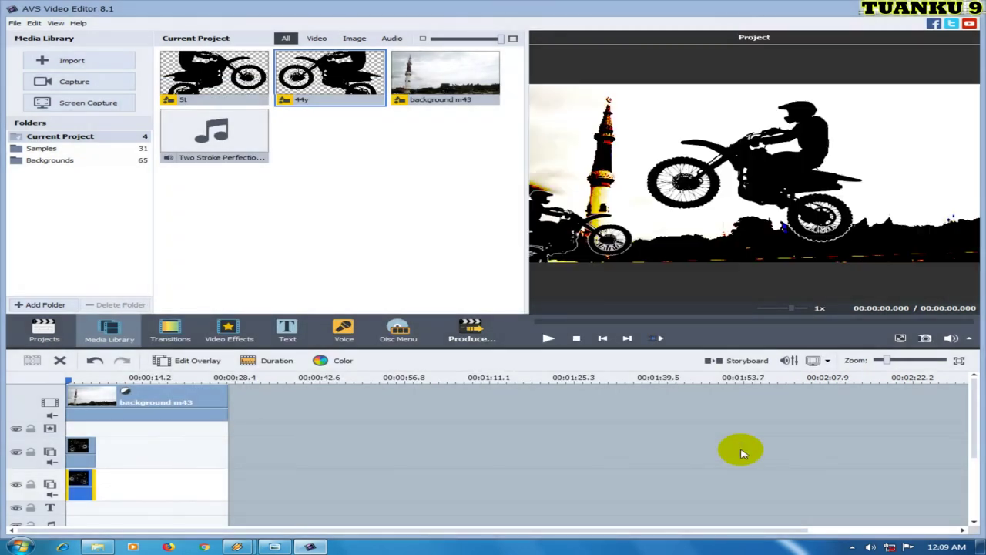
{"action": "left_click", "coordinate": [548, 338]}
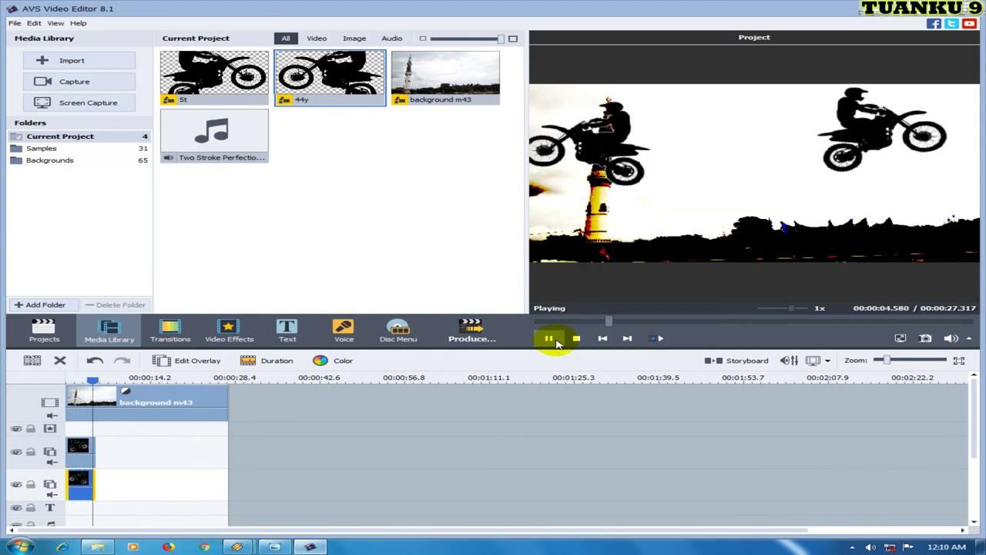
{"action": "left_click", "coordinate": [574, 339]}
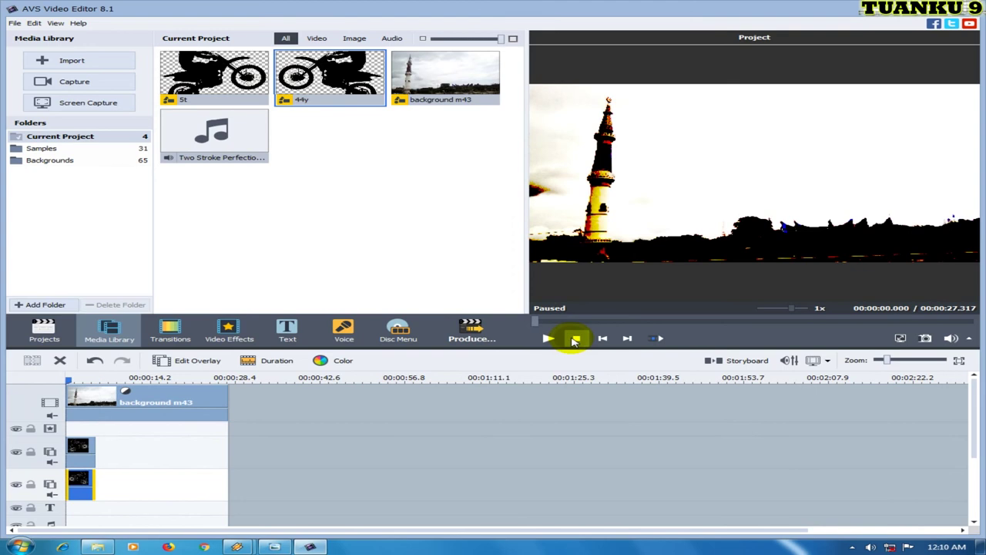
Duplicate the 5t overlay on the first overlay line so the copy directly follows the original.
{"action": "left_click", "coordinate": [216, 446]}
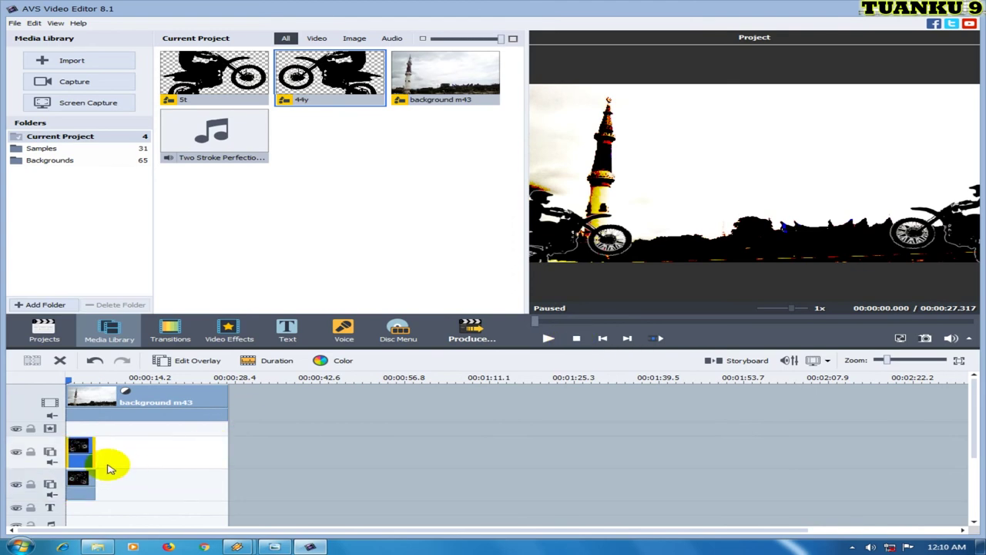
{"action": "right_click", "coordinate": [81, 450]}
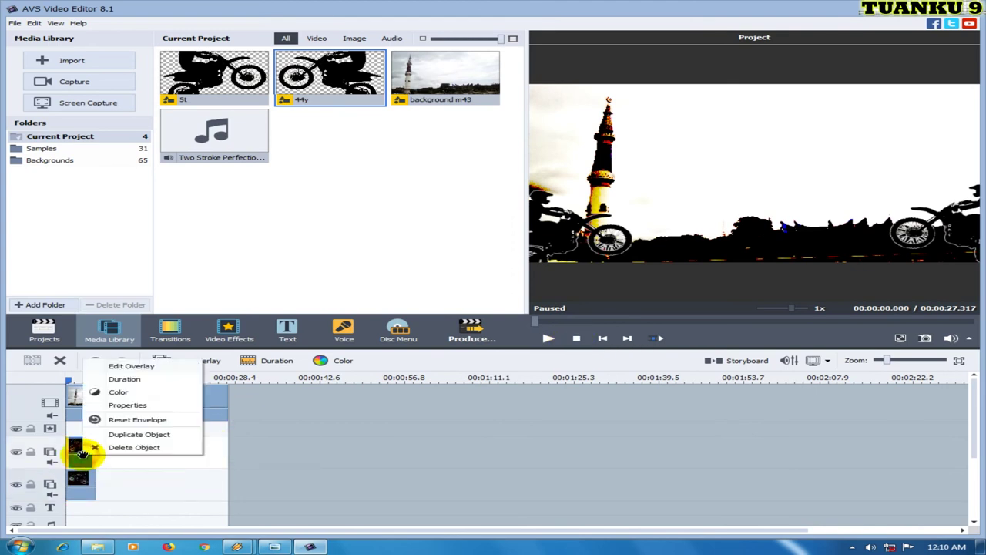
{"action": "left_click", "coordinate": [123, 436]}
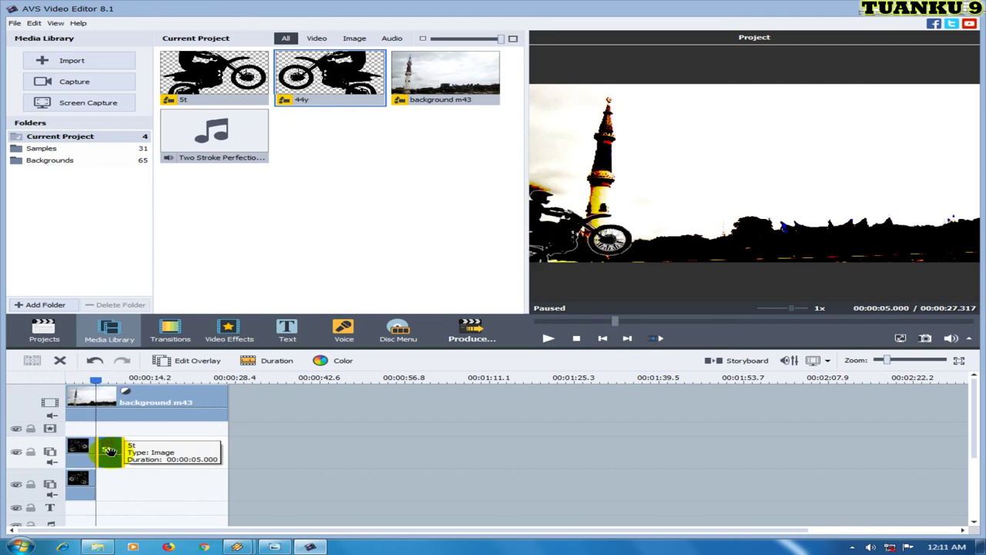
Flatten the duplicated 5t overlay's trajectory into a nearly straight line along the ground, extend it to the frame's right edge, and apply it.
{"action": "left_click", "coordinate": [110, 453]}
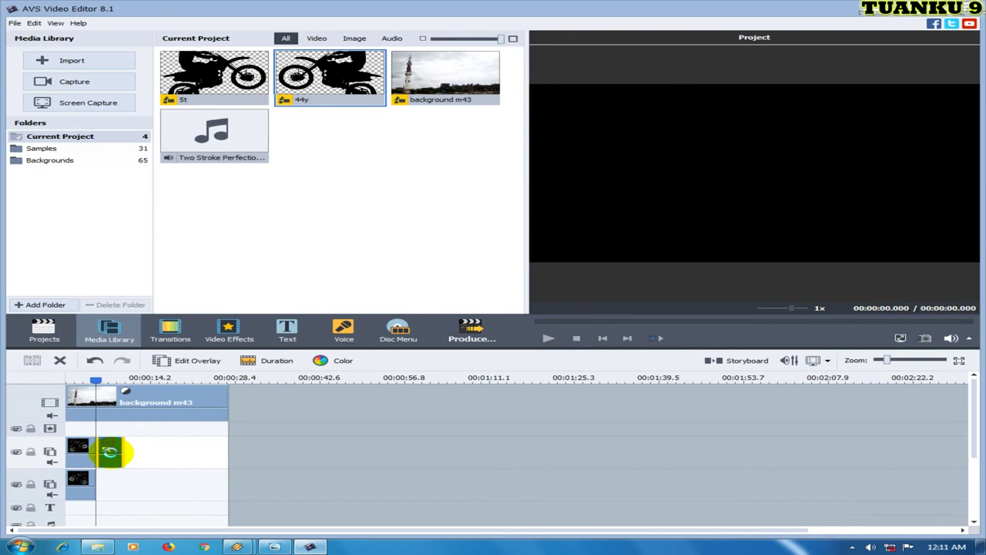
{"action": "double_click", "coordinate": [110, 452]}
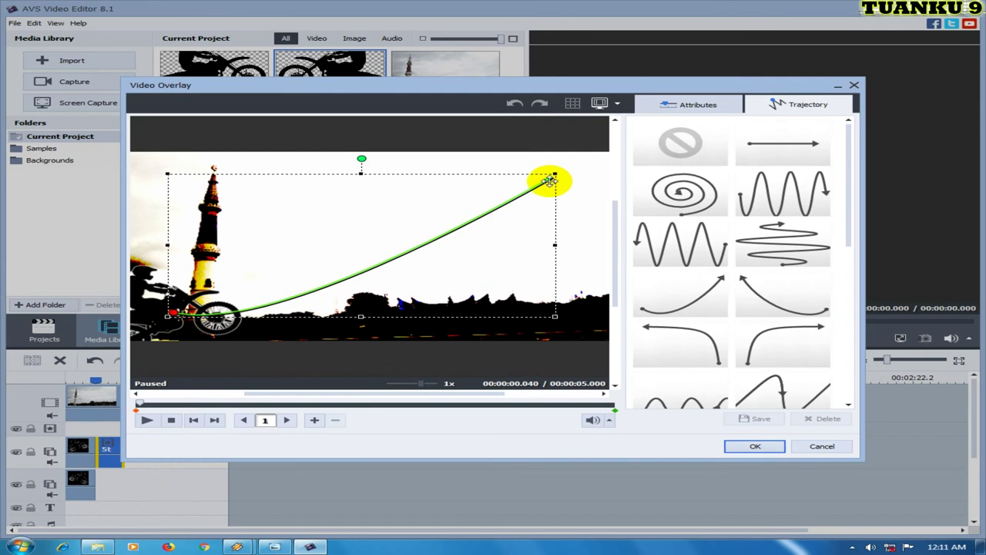
{"action": "left_click_drag", "start_coordinate": [550, 180], "coordinate": [590, 295]}
{"action": "left_click", "coordinate": [391, 347]}
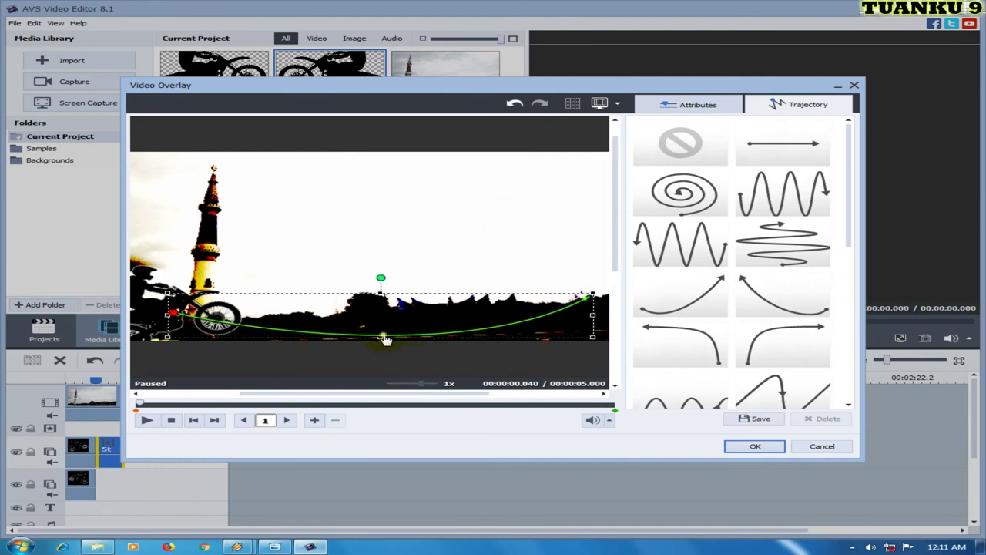
{"action": "left_click_drag", "start_coordinate": [385, 339], "coordinate": [380, 302]}
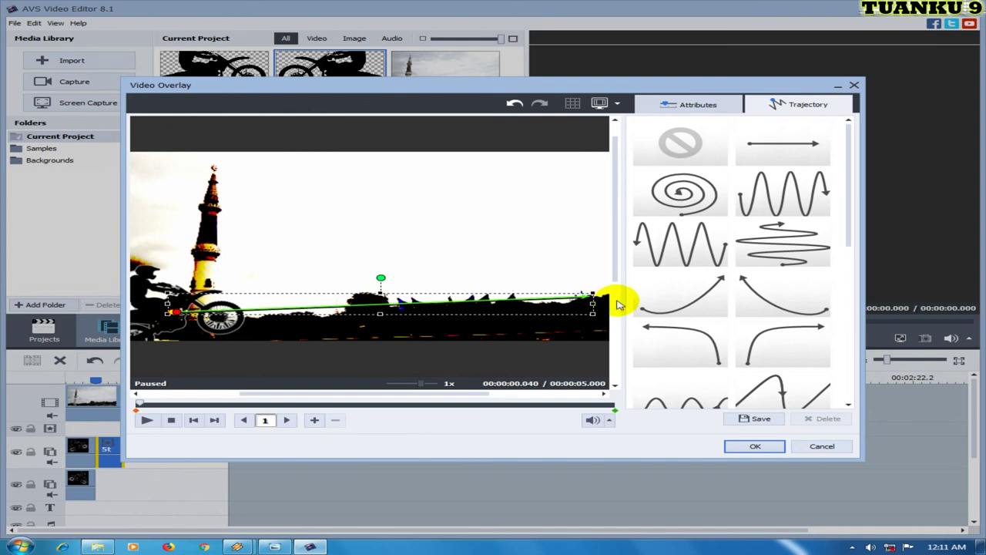
{"action": "left_click_drag", "start_coordinate": [596, 305], "coordinate": [616, 303]}
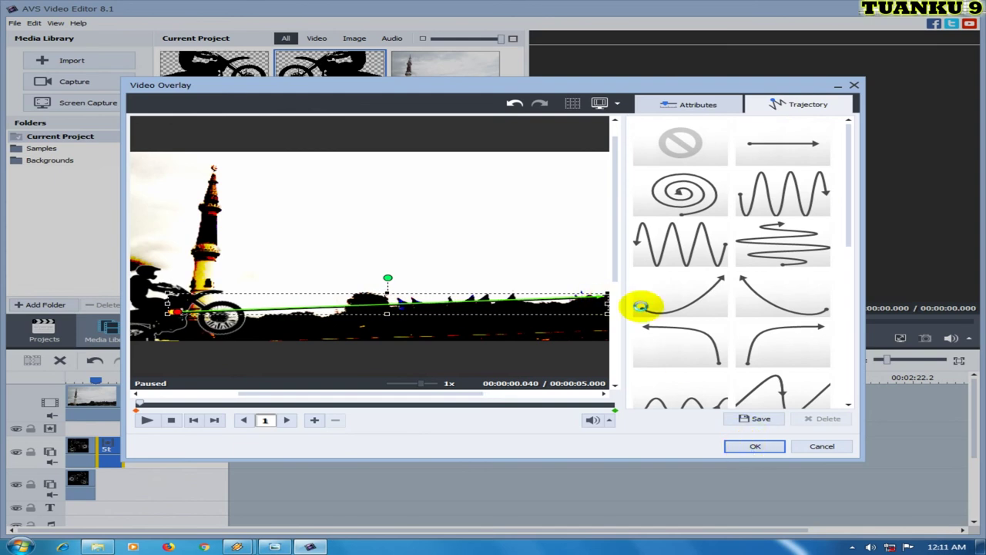
{"action": "key", "text": "Return"}
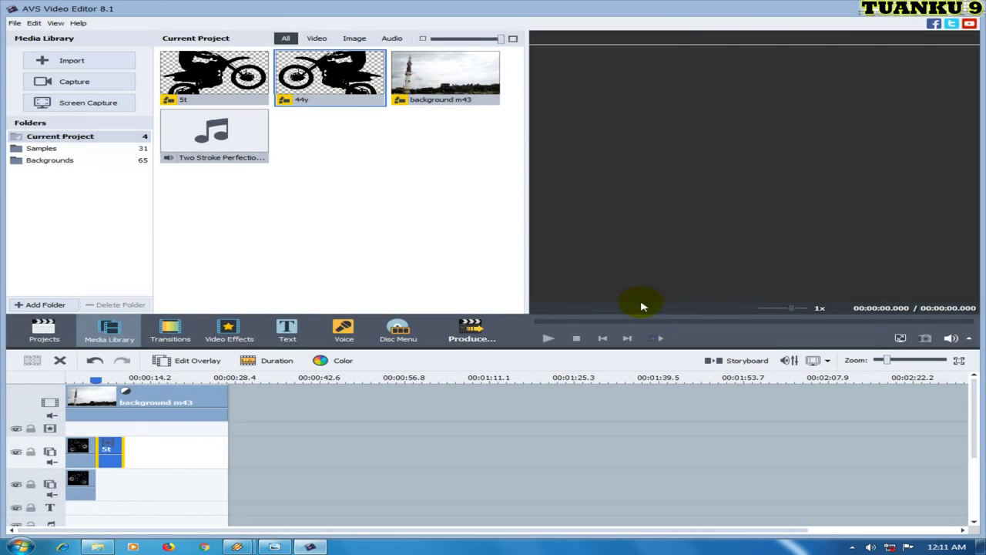
Duplicate the 44y overlay on the second overlay line so the copy directly follows the original.
{"action": "left_click", "coordinate": [77, 484]}
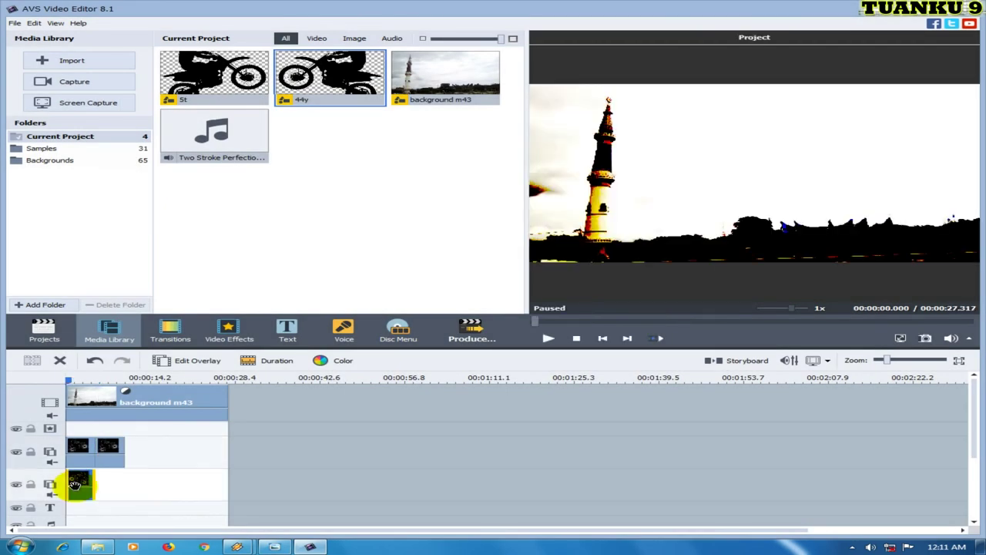
{"action": "right_click", "coordinate": [77, 484]}
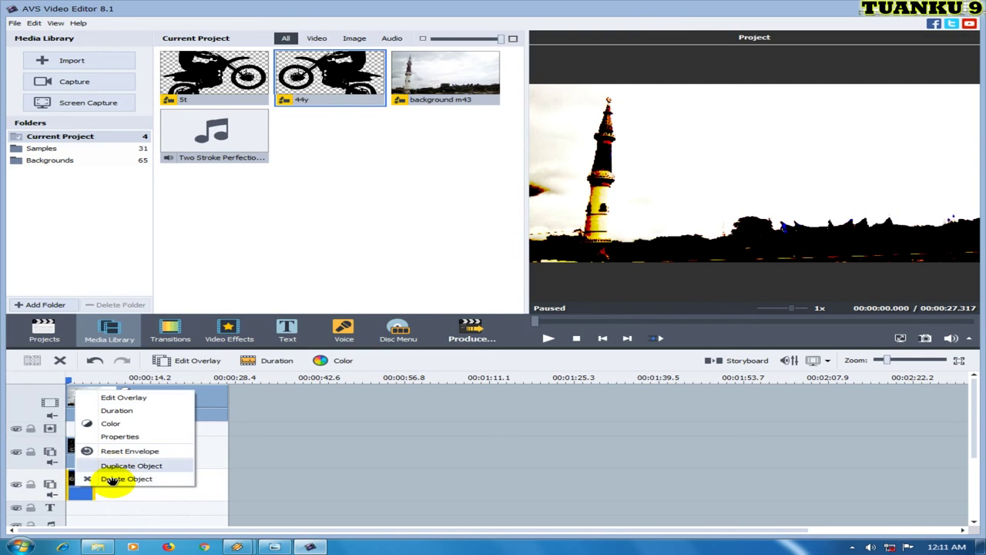
{"action": "left_click", "coordinate": [112, 470]}
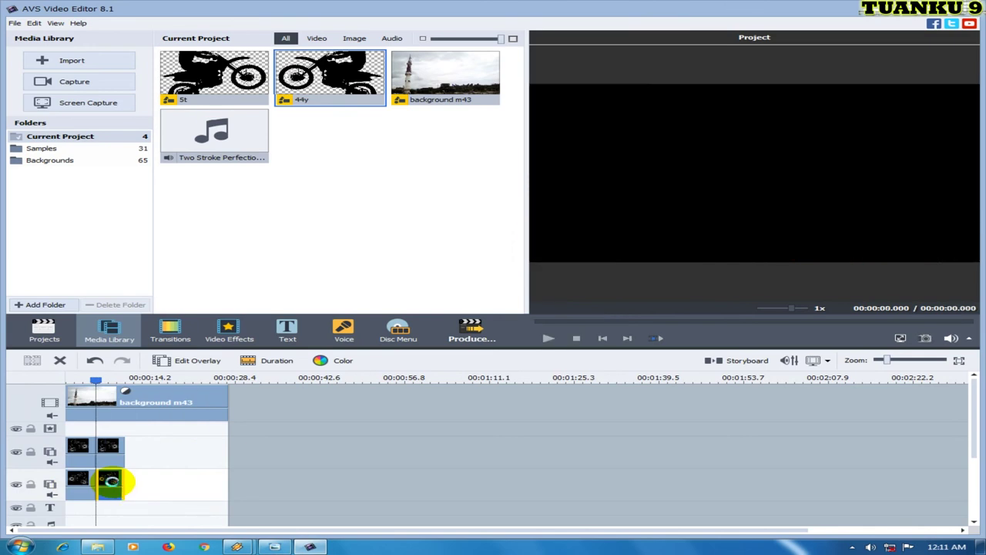
Flatten the duplicated 44y overlay's trajectory into a nearly straight line along the ground, apply it, and play back the project.
{"action": "double_click", "coordinate": [110, 482]}
{"action": "left_click", "coordinate": [778, 102]}
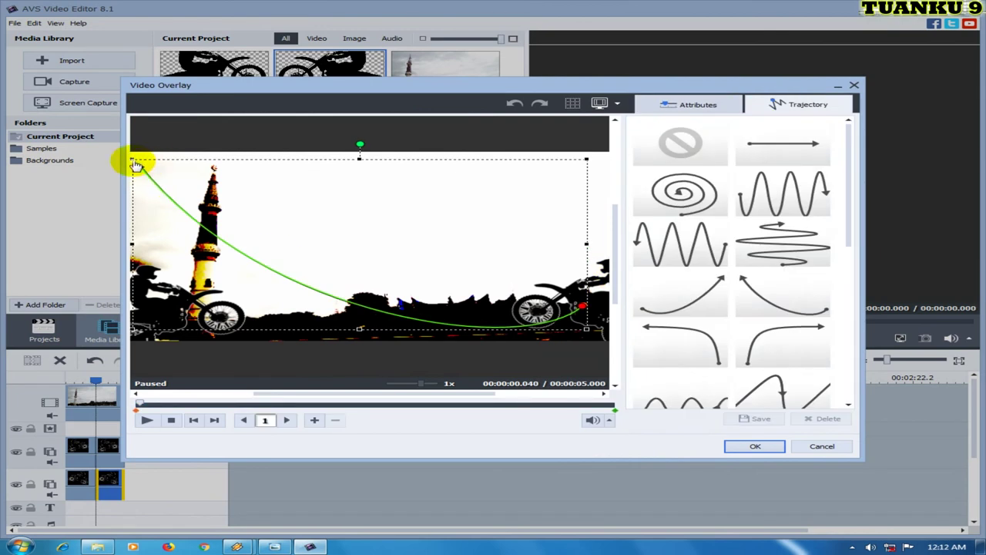
{"action": "left_click_drag", "start_coordinate": [136, 160], "coordinate": [342, 315]}
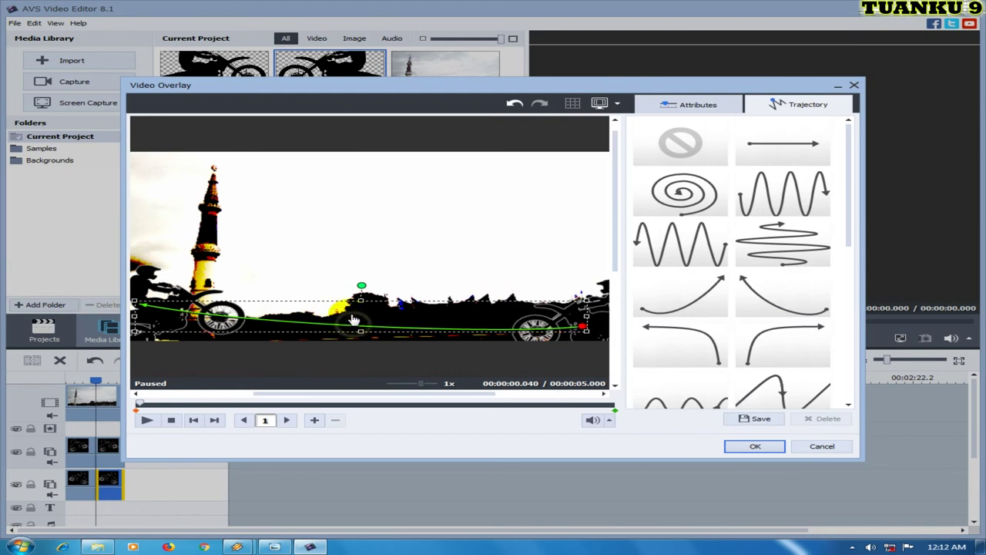
{"action": "left_click", "coordinate": [692, 299]}
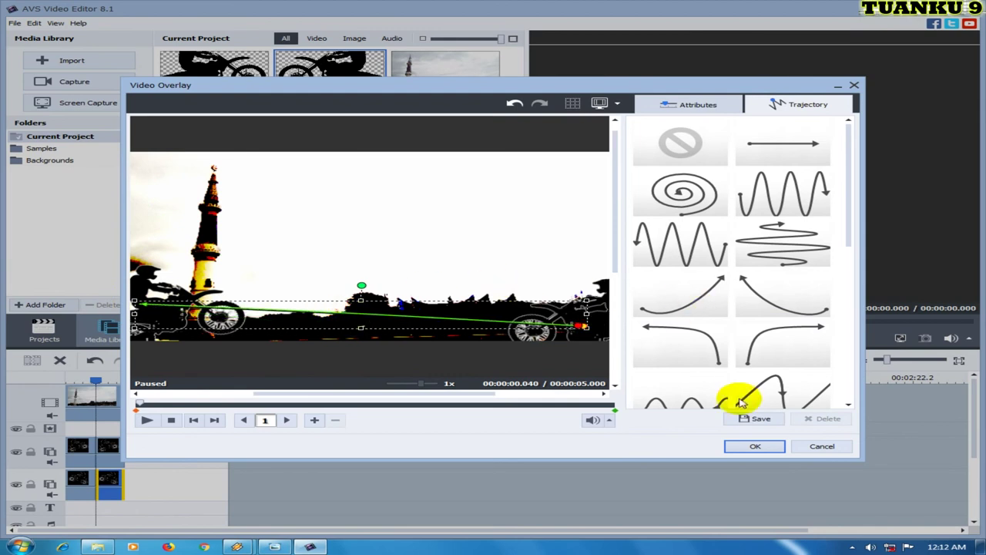
{"action": "left_click", "coordinate": [754, 447]}
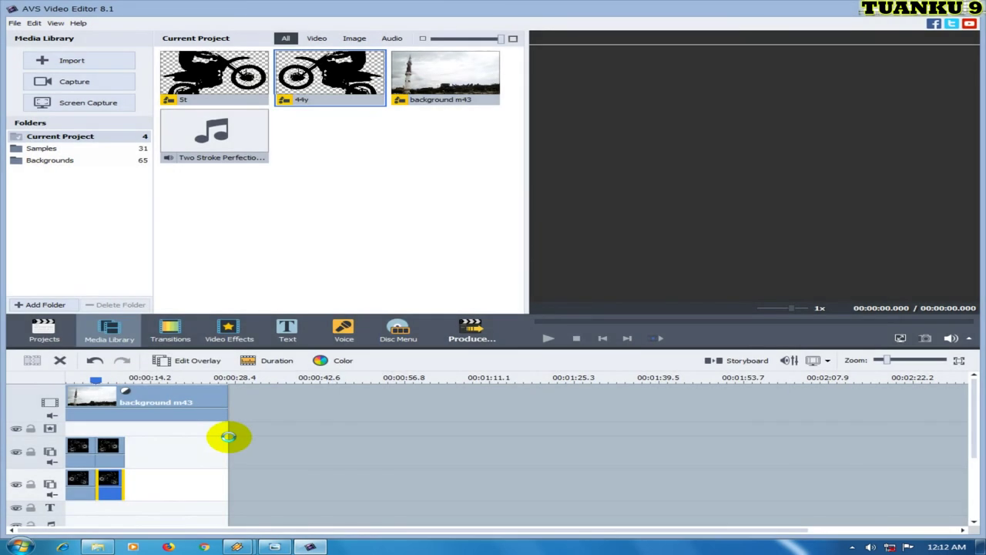
{"action": "left_click", "coordinate": [546, 338]}
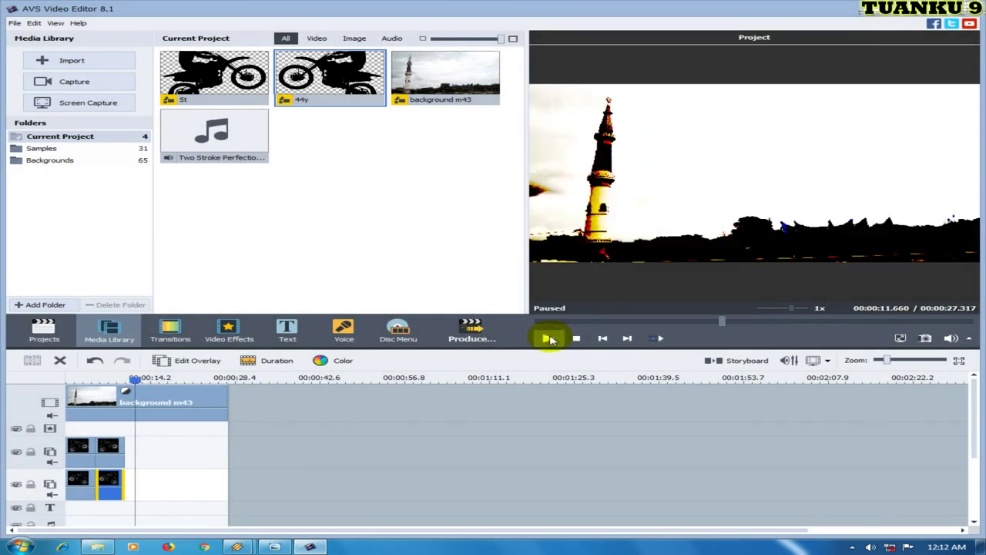
{"action": "left_click", "coordinate": [546, 338]}
{"action": "left_click", "coordinate": [851, 545]}
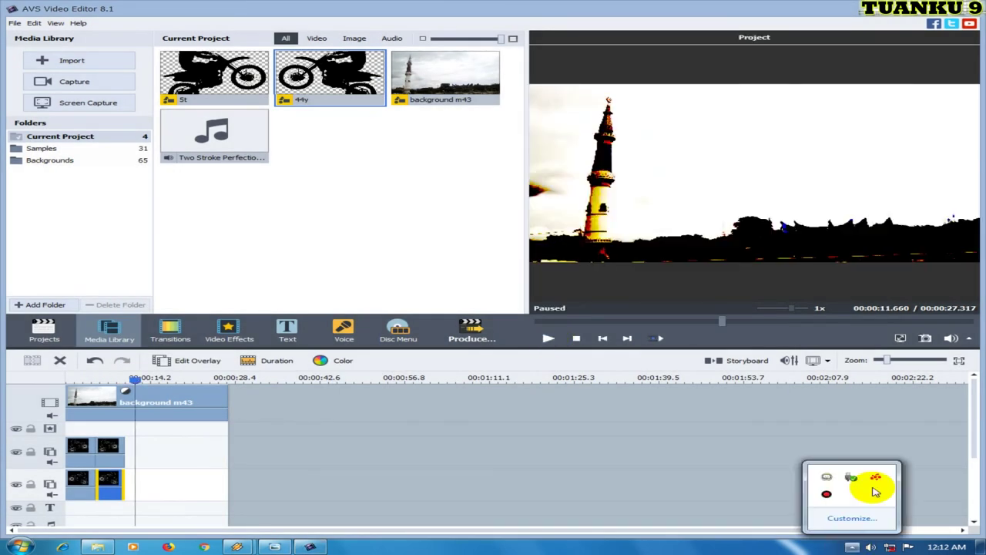
{"action": "left_click", "coordinate": [829, 495]}
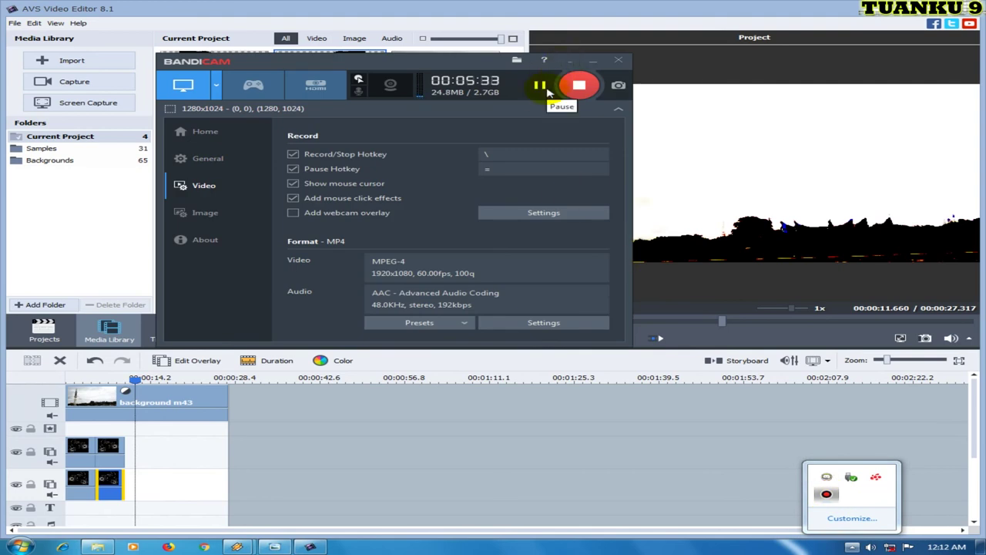
{"action": "left_click", "coordinate": [425, 379]}
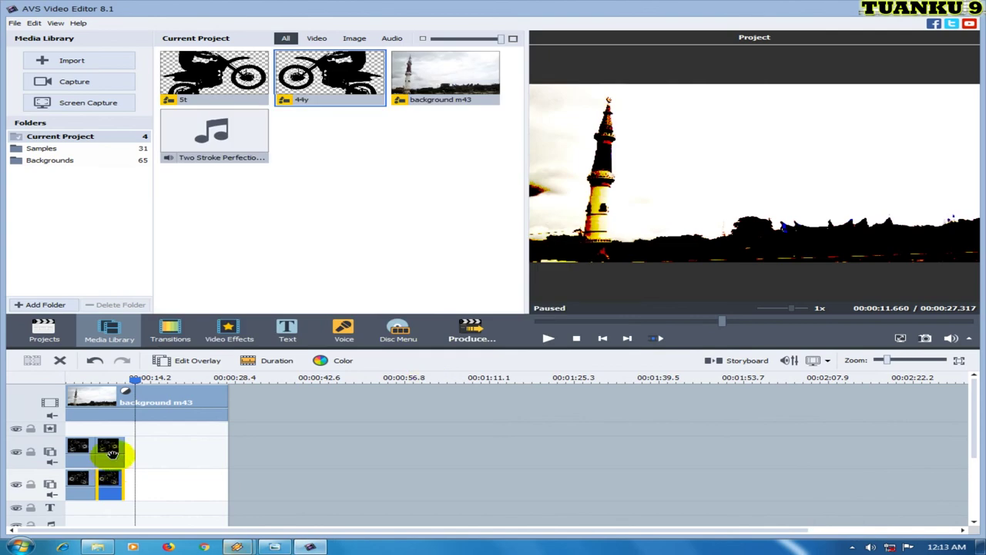
Duplicate the second 5t overlay and the second 44y overlay directly after their originals on the two overlay lines.
{"action": "left_click", "coordinate": [111, 455]}
{"action": "right_click", "coordinate": [114, 453]}
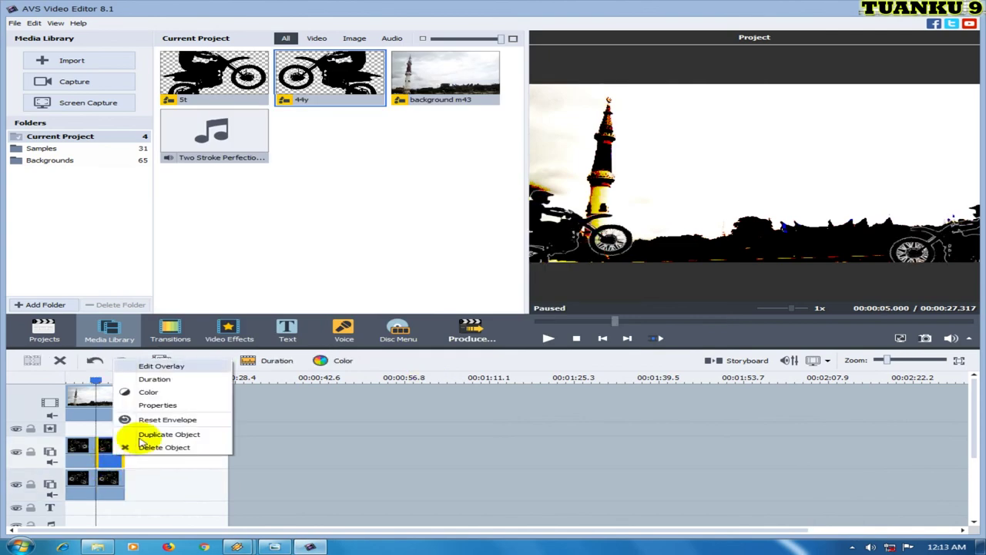
{"action": "left_click", "coordinate": [148, 435]}
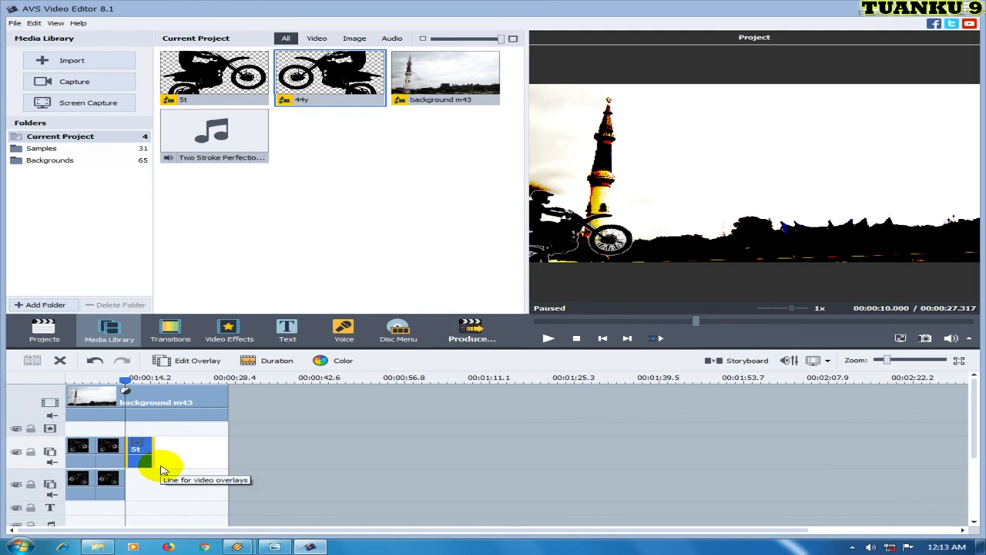
{"action": "left_click", "coordinate": [105, 479]}
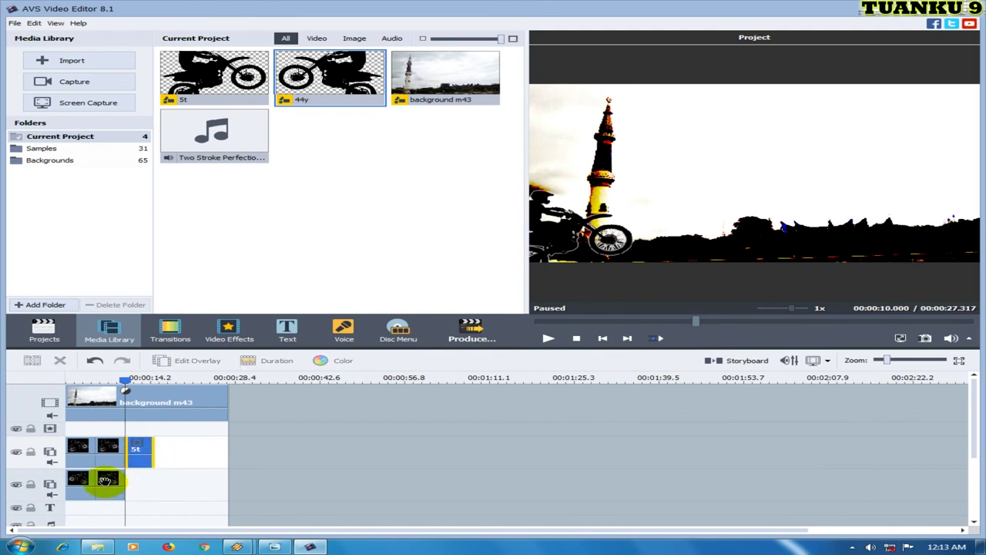
{"action": "right_click", "coordinate": [106, 479]}
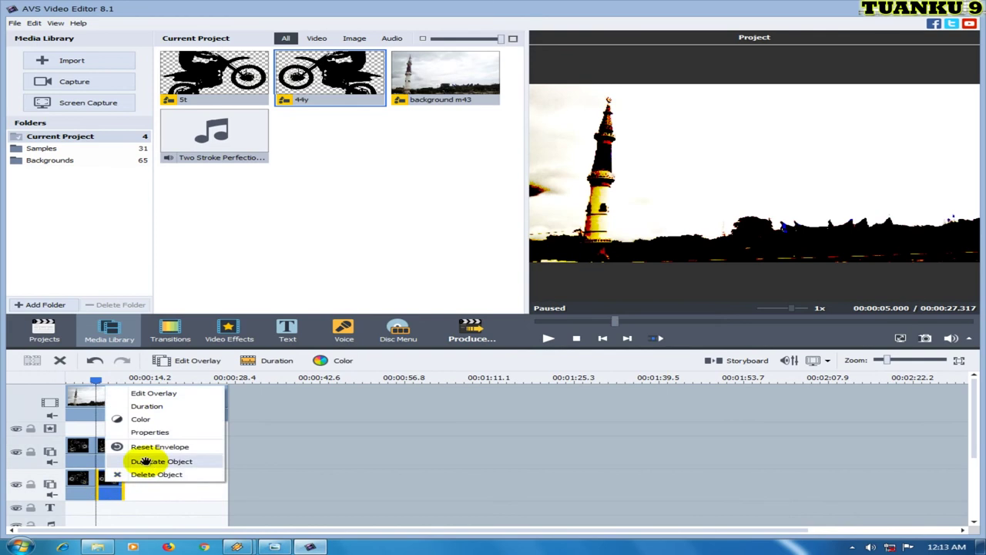
{"action": "left_click", "coordinate": [146, 460]}
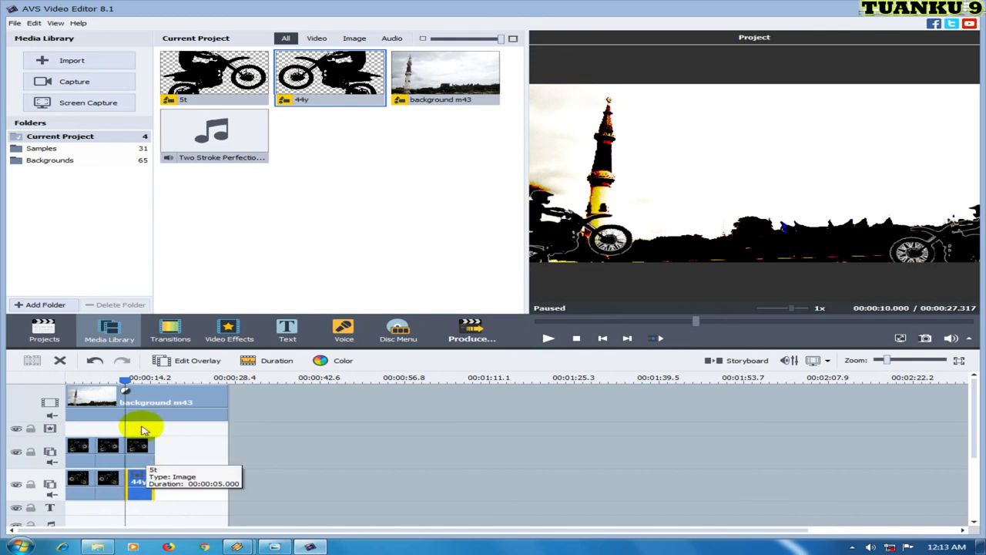
Duplicate the third 5t overlay and the third 44y overlay directly after their originals on the two overlay lines.
{"action": "left_click", "coordinate": [137, 449]}
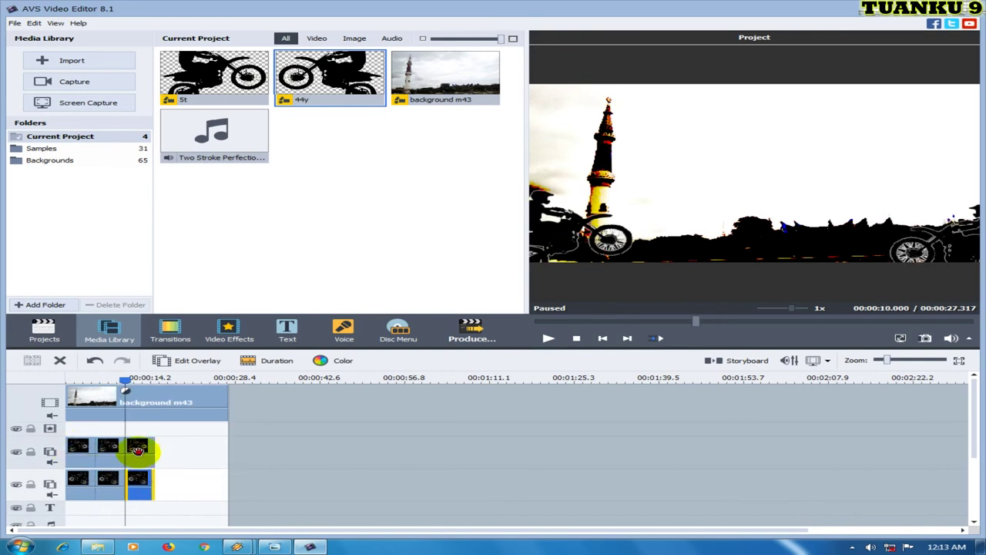
{"action": "right_click", "coordinate": [138, 450]}
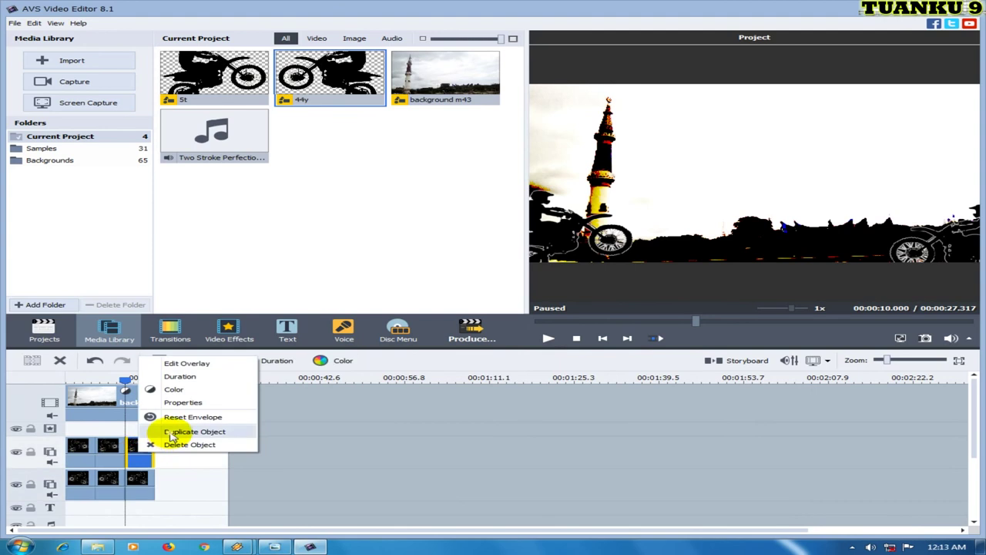
{"action": "left_click", "coordinate": [171, 434]}
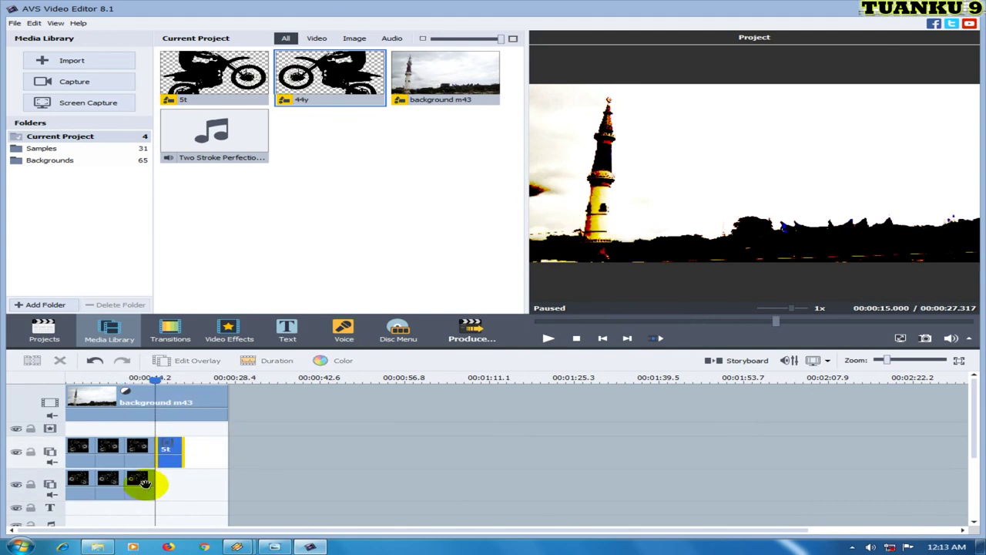
{"action": "left_click", "coordinate": [144, 483]}
{"action": "right_click", "coordinate": [146, 484]}
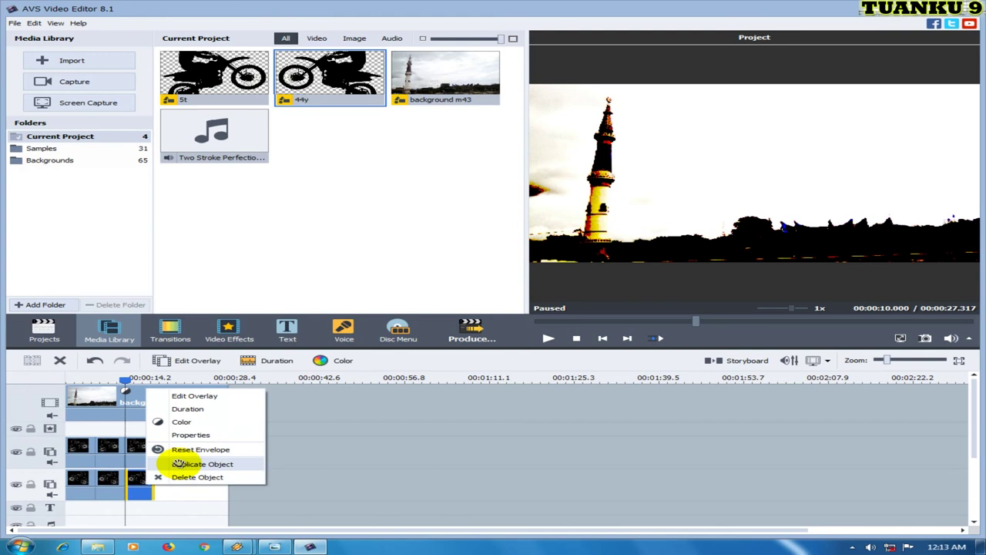
{"action": "left_click", "coordinate": [178, 464]}
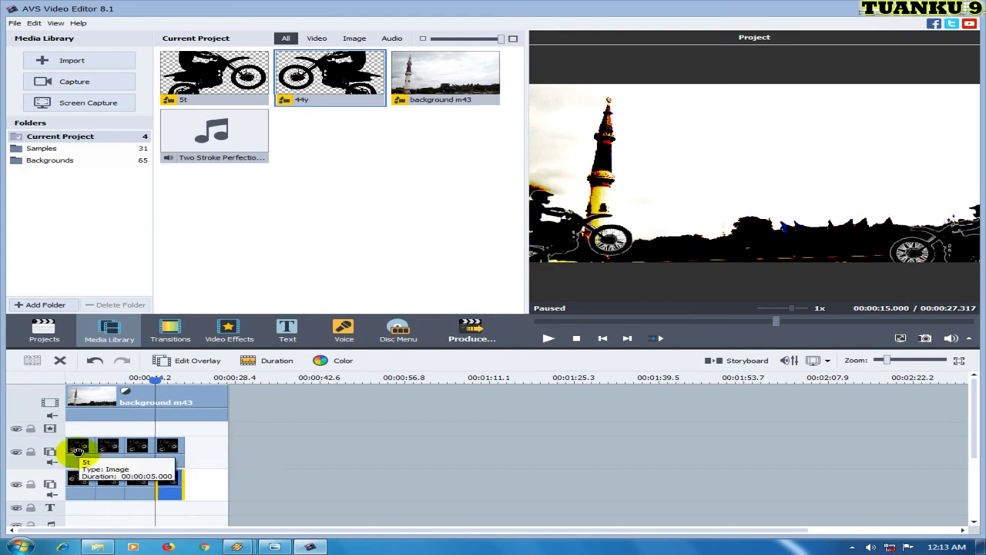
Duplicate the first 5t and first 44y overlays to the ends of their overlay lines, and play back the project.
{"action": "left_click", "coordinate": [77, 451]}
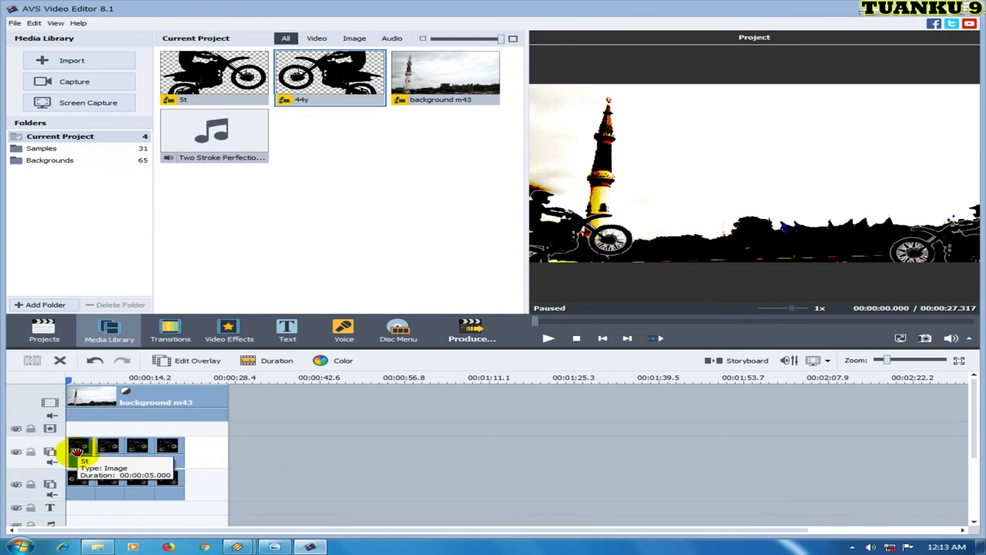
{"action": "right_click", "coordinate": [80, 452]}
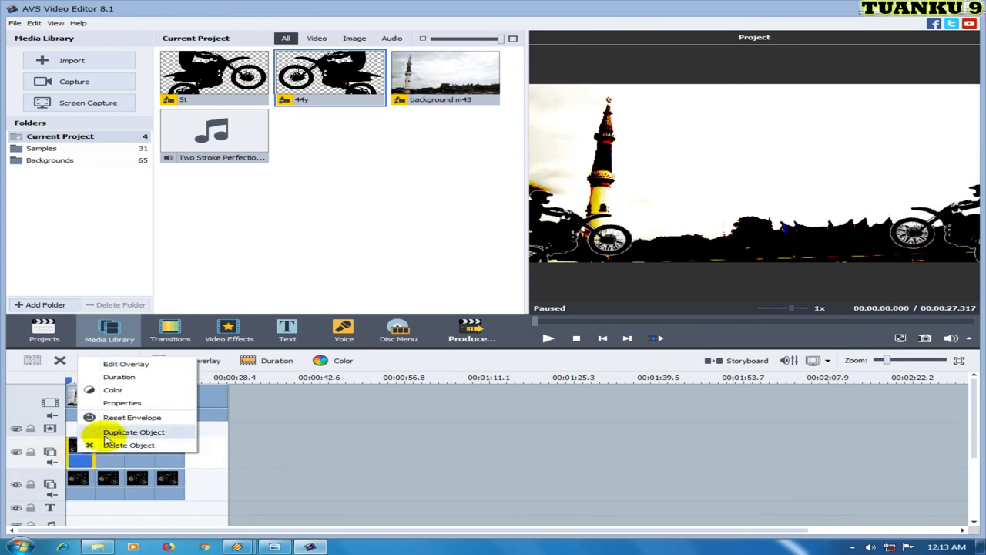
{"action": "left_click", "coordinate": [106, 433]}
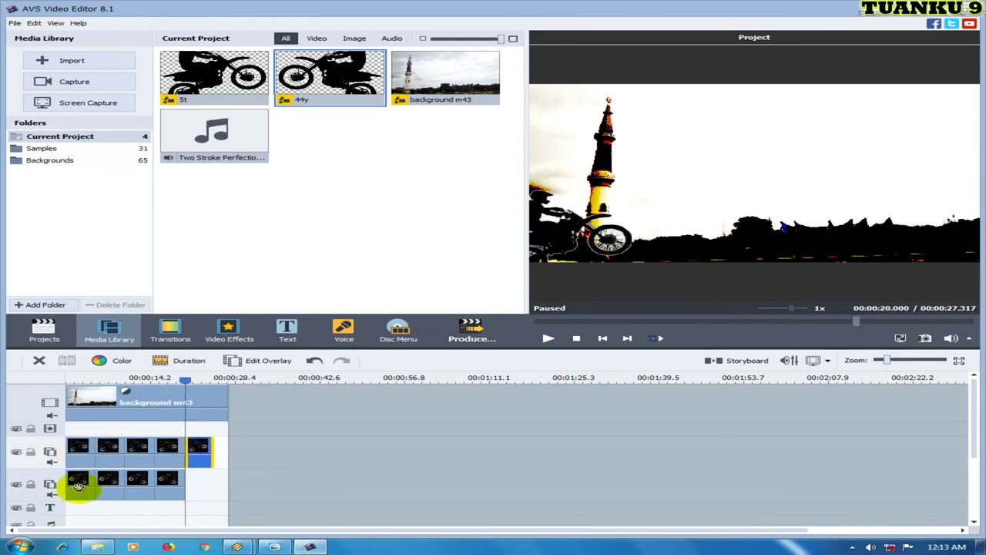
{"action": "left_click", "coordinate": [78, 484]}
{"action": "right_click", "coordinate": [78, 484]}
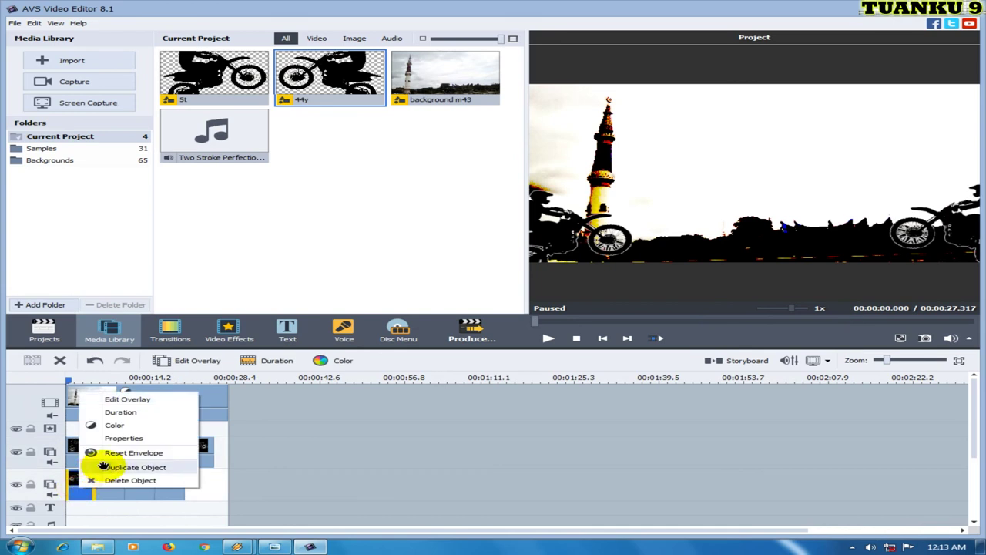
{"action": "left_click", "coordinate": [108, 465]}
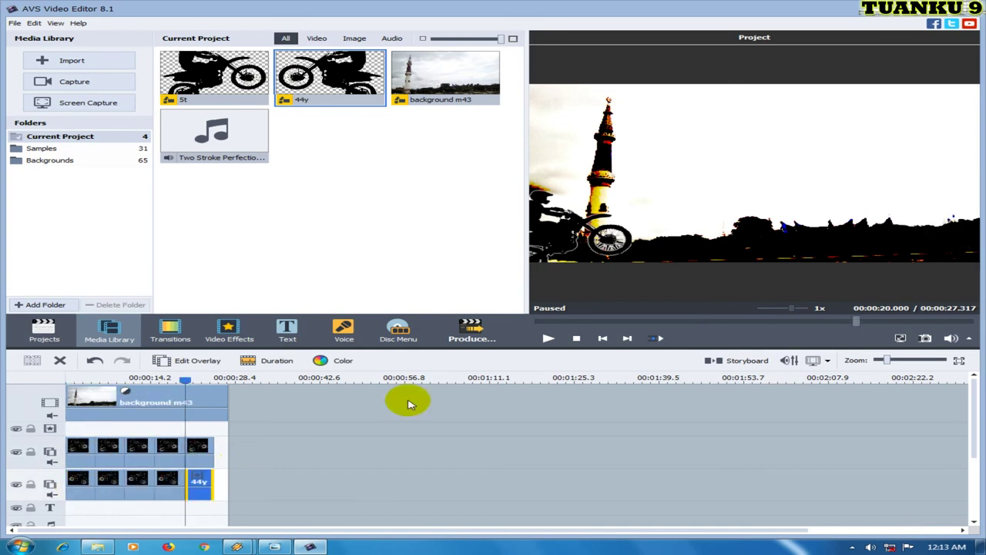
{"action": "left_click", "coordinate": [576, 337]}
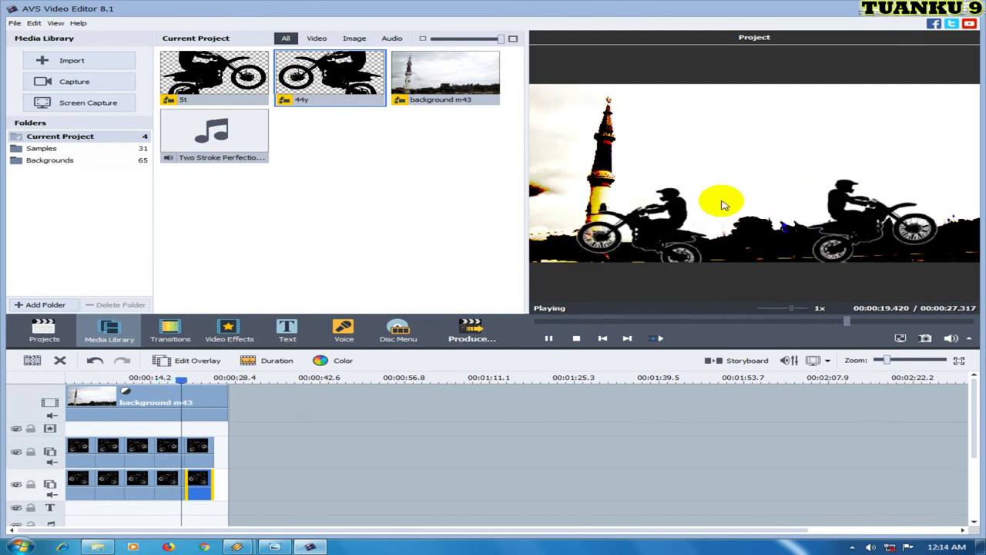
{"action": "left_click", "coordinate": [578, 338]}
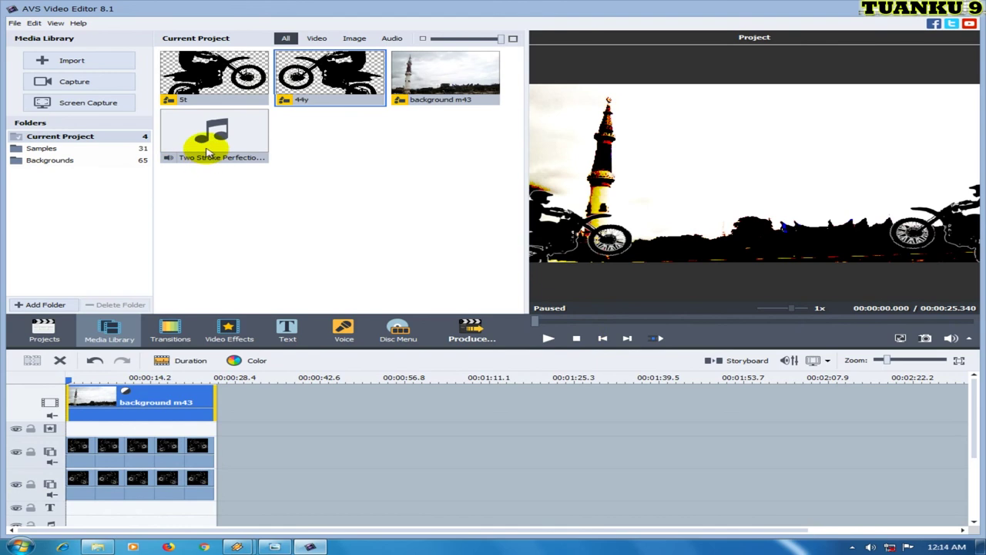
Place the Two Stroke Perfection audio at the start of the audio mix line and lock both overlay lines.
{"action": "mouse_move", "coordinate": [206, 152]}
{"action": "left_mouse_down"}
{"action": "mouse_move", "coordinate": [211, 260]}
{"action": "mouse_move", "coordinate": [182, 403]}
{"action": "mouse_move", "coordinate": [110, 519]}
{"action": "mouse_move", "coordinate": [69, 514]}
{"action": "left_mouse_up"}
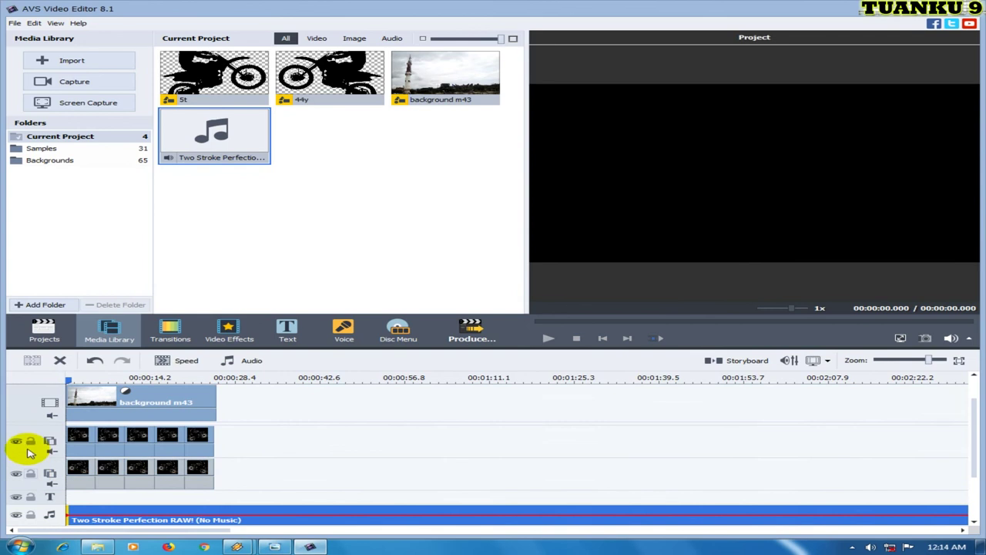
{"action": "left_click", "coordinate": [31, 442]}
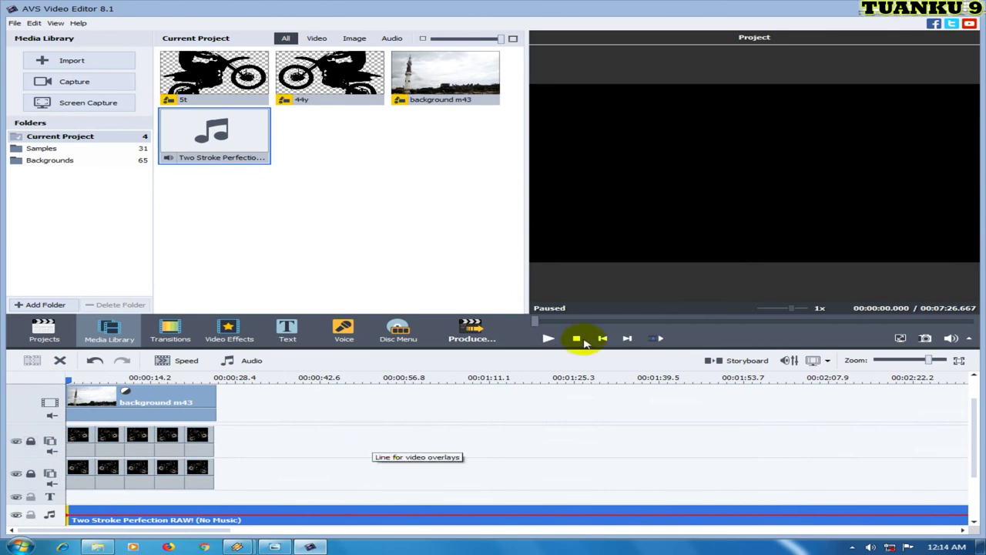
Split the audio at about 11 seconds, delete the opening part, and move the remaining clip to the timeline start.
{"action": "left_click", "coordinate": [117, 378]}
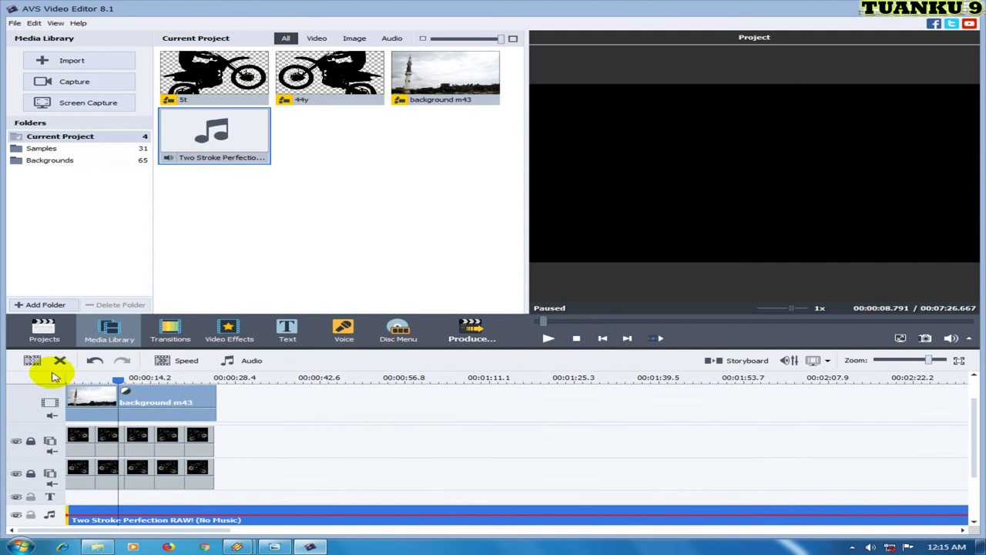
{"action": "left_click", "coordinate": [131, 377]}
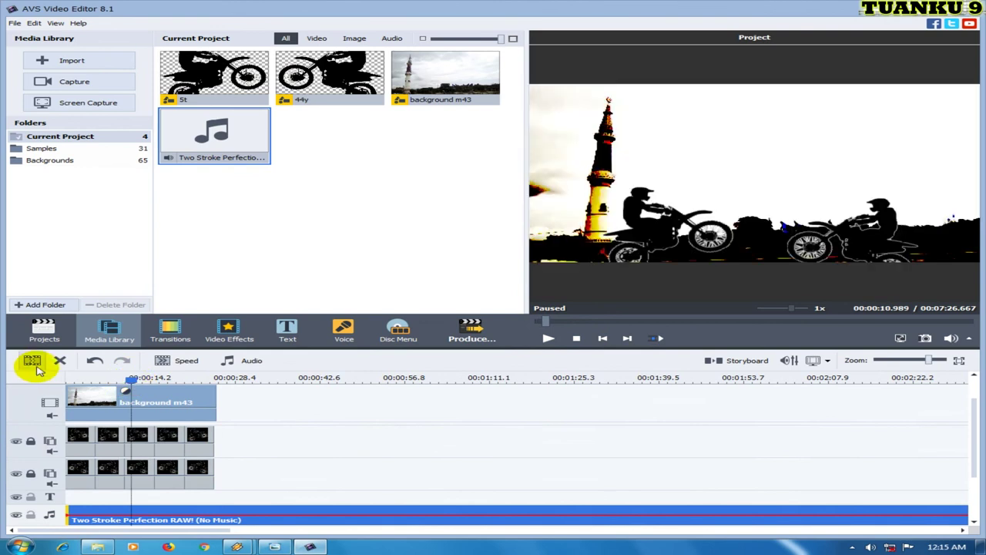
{"action": "left_click", "coordinate": [31, 359]}
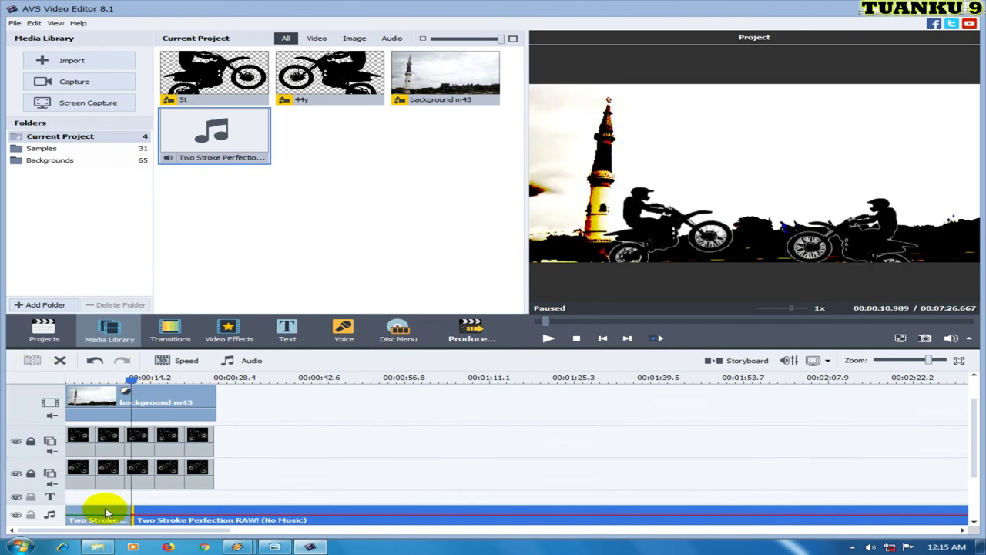
{"action": "right_click", "coordinate": [106, 509]}
{"action": "left_click", "coordinate": [154, 504]}
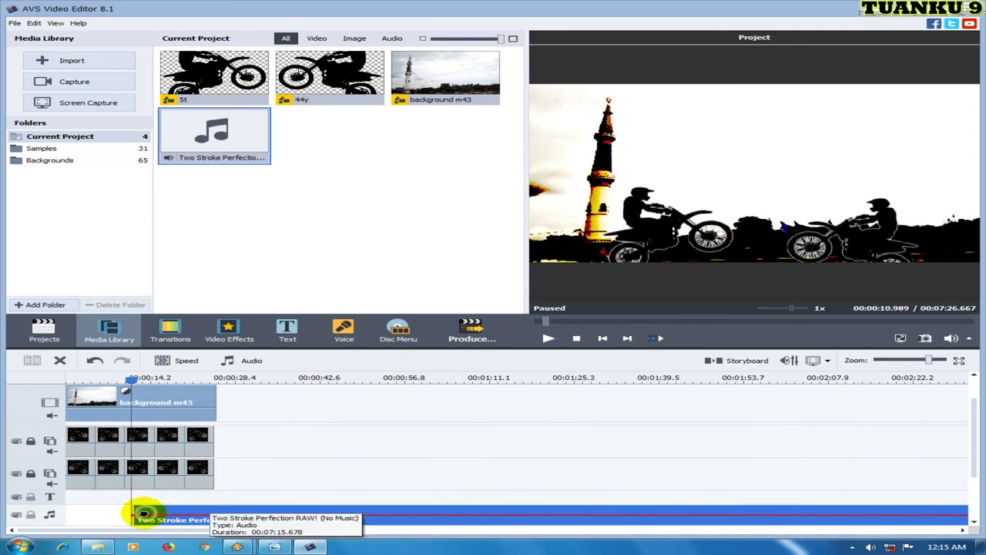
{"action": "left_click", "coordinate": [142, 515]}
{"action": "left_click_drag", "start_coordinate": [139, 514], "coordinate": [140, 515]}
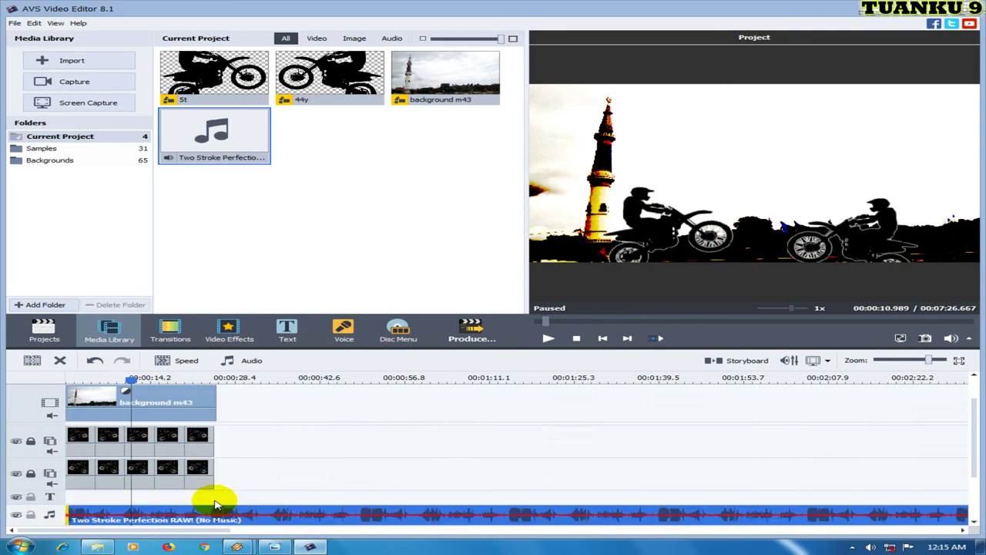
Split the audio at about 26 seconds, just past the background's end, and delete the remainder.
{"action": "left_click", "coordinate": [221, 381]}
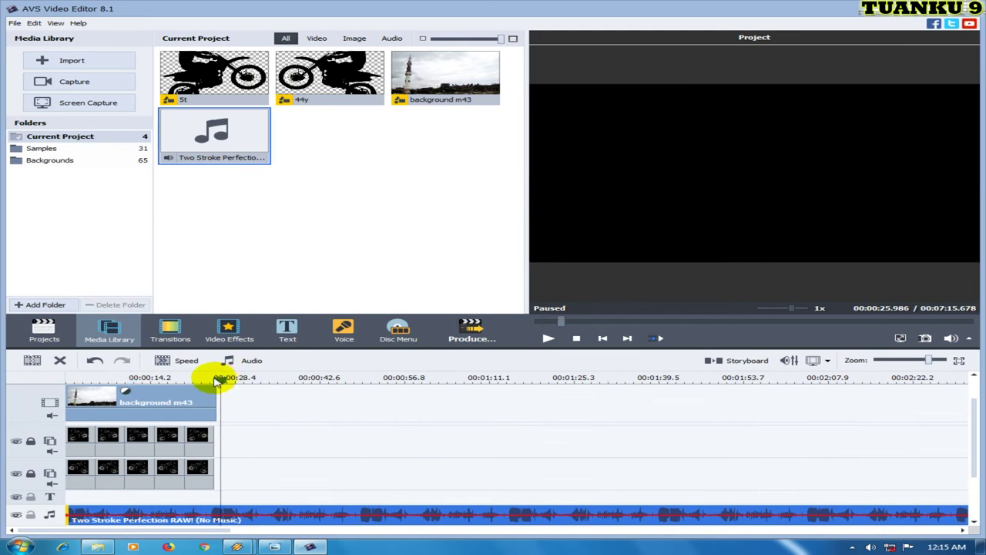
{"action": "left_click", "coordinate": [34, 362]}
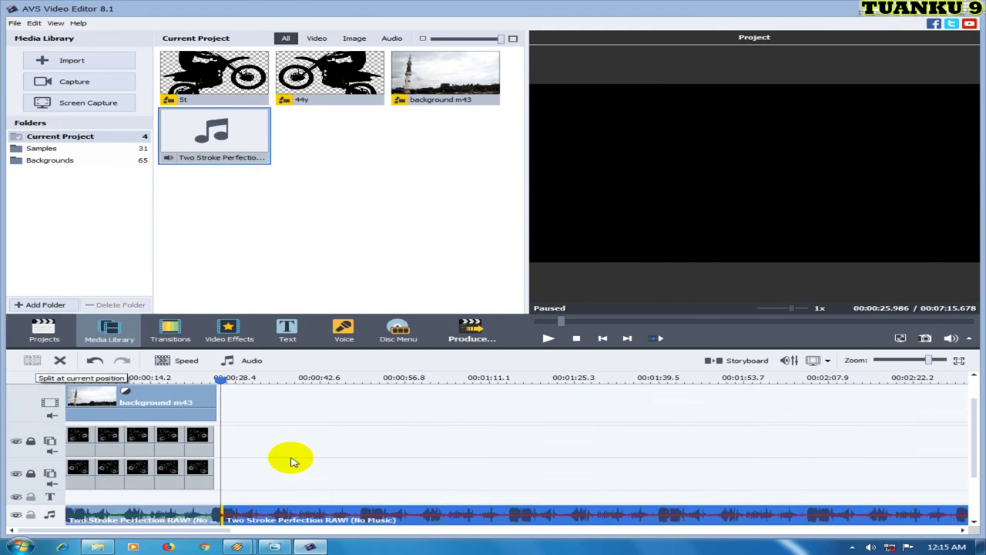
{"action": "right_click", "coordinate": [317, 513]}
{"action": "left_click", "coordinate": [324, 505]}
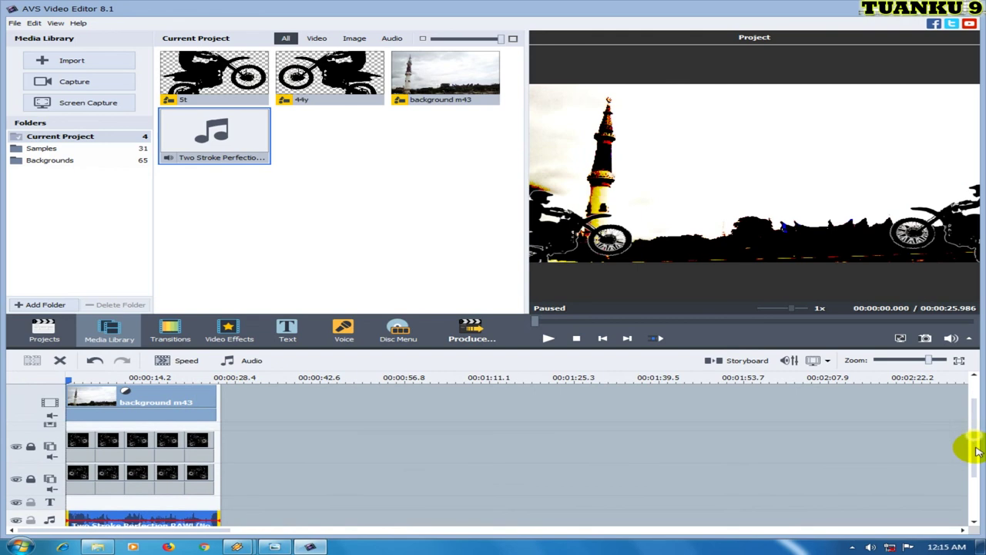
Add a second audio mix line below the existing one.
{"action": "left_click_drag", "start_coordinate": [977, 451], "coordinate": [976, 460]}
{"action": "scroll", "coordinate": [337, 475], "scroll_direction": "down", "scroll_amount": 1}
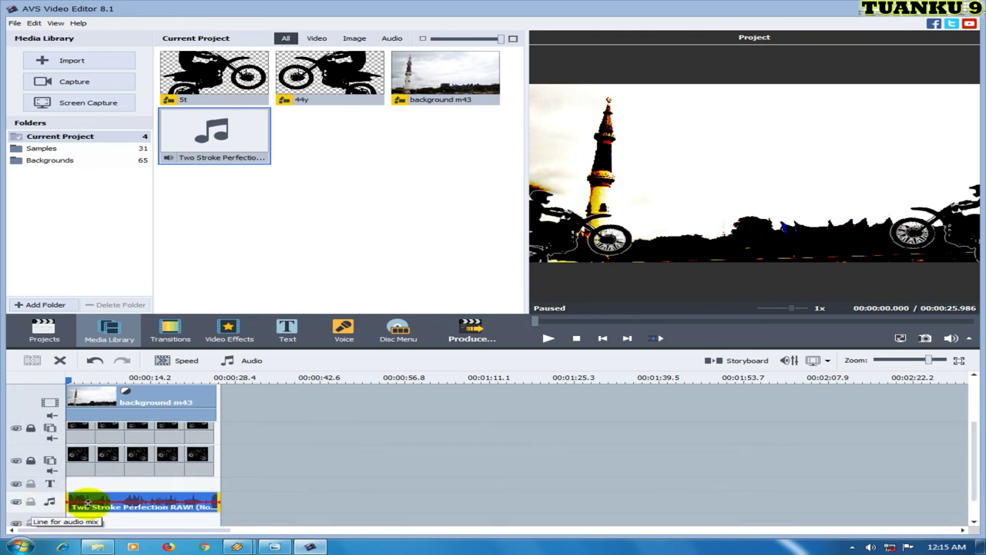
{"action": "right_click", "coordinate": [23, 509]}
{"action": "left_click", "coordinate": [62, 502]}
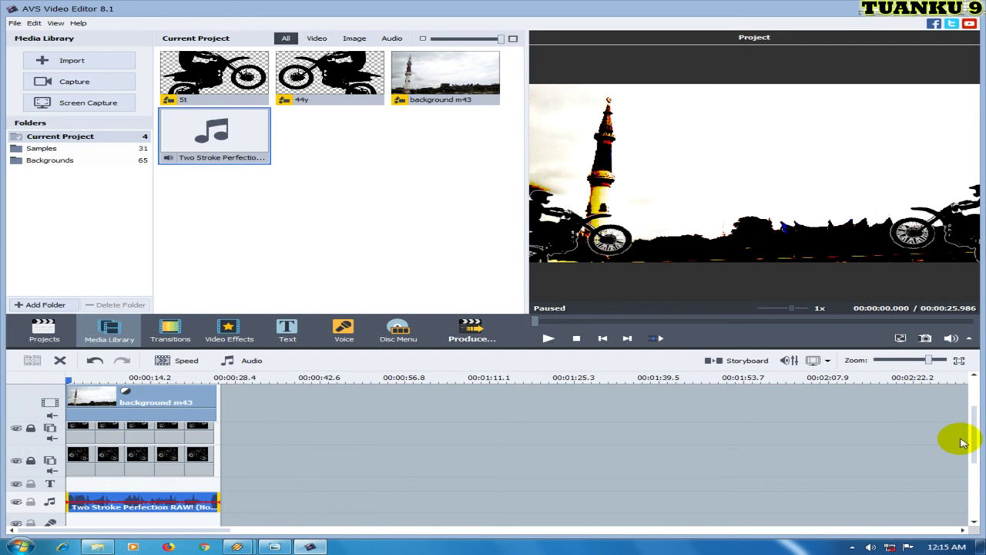
{"action": "scroll", "coordinate": [973, 449], "scroll_direction": "up", "scroll_amount": 1}
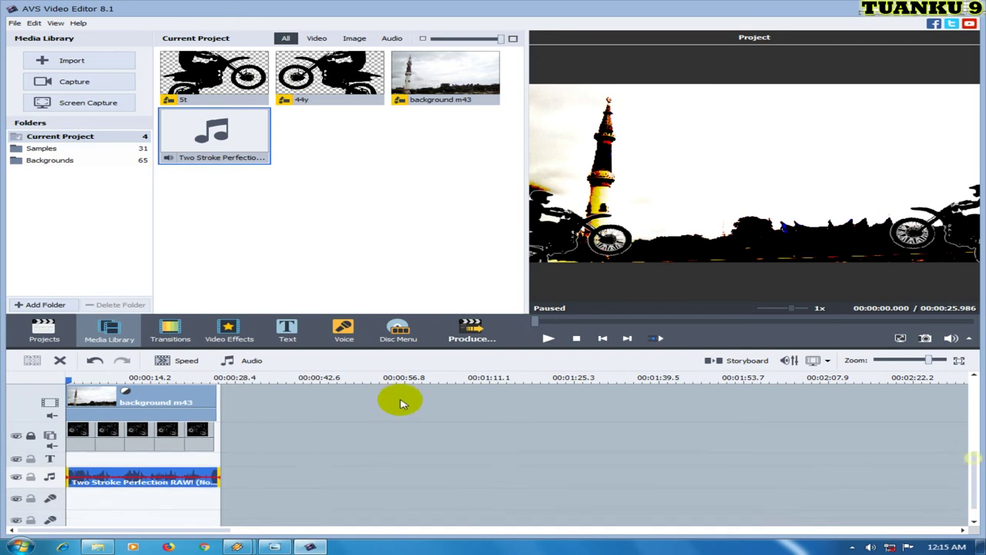
Duplicate the trimmed audio clip and place the copy at the timeline start on the second audio line.
{"action": "right_click", "coordinate": [180, 480]}
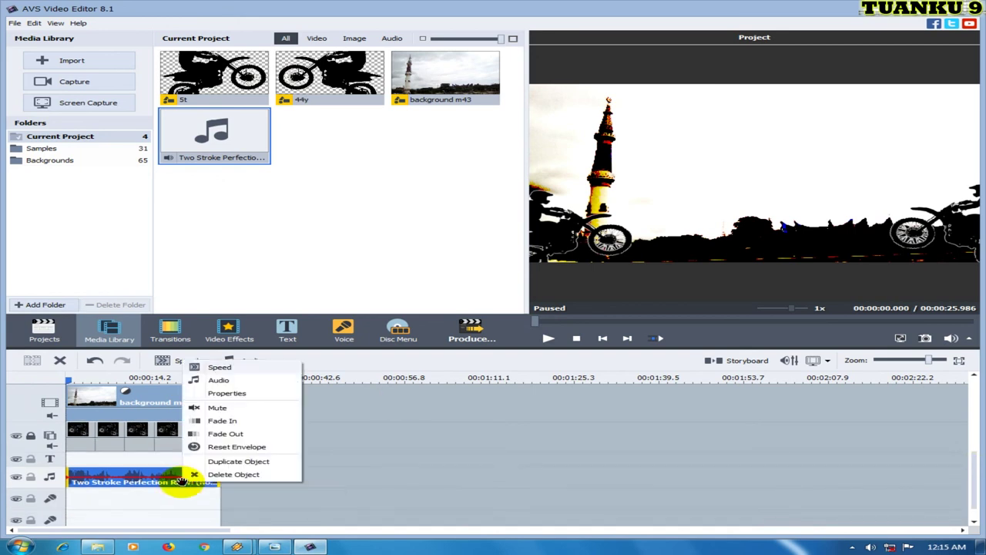
{"action": "left_click", "coordinate": [223, 461]}
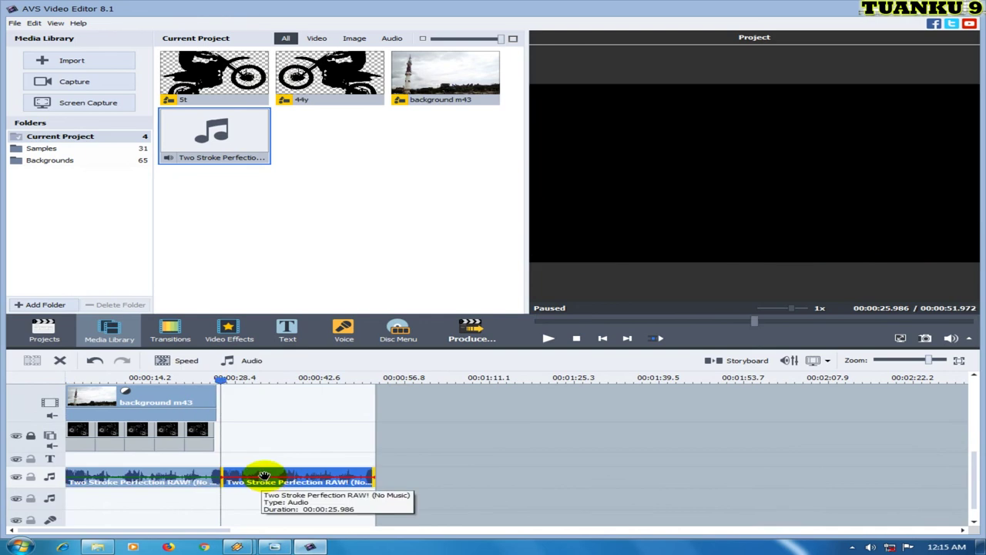
{"action": "left_click_drag", "start_coordinate": [211, 500], "coordinate": [100, 504]}
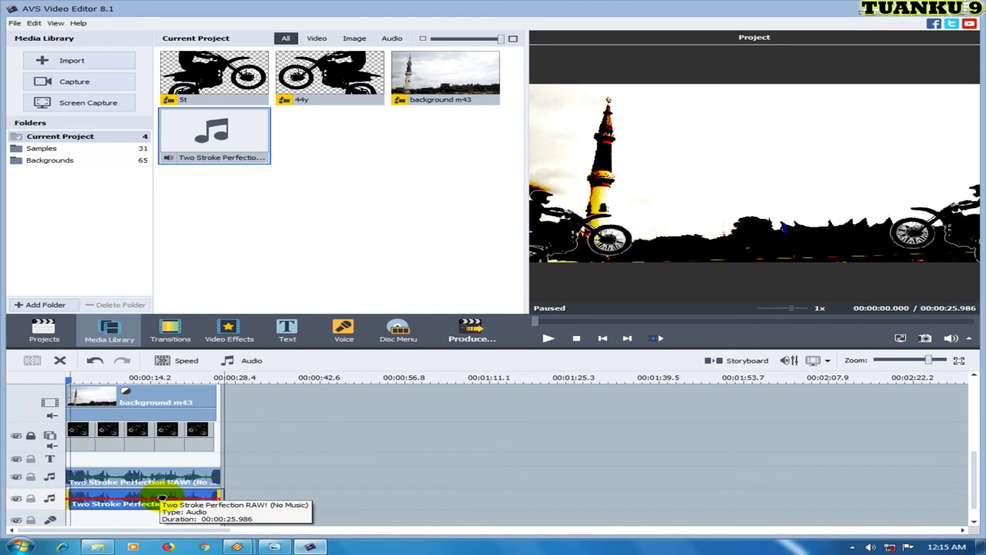
Offset the copied audio clip on the second line so it starts about 0.5 seconds after the original.
{"action": "left_click_drag", "start_coordinate": [160, 499], "coordinate": [164, 498]}
{"action": "left_click", "coordinate": [584, 343]}
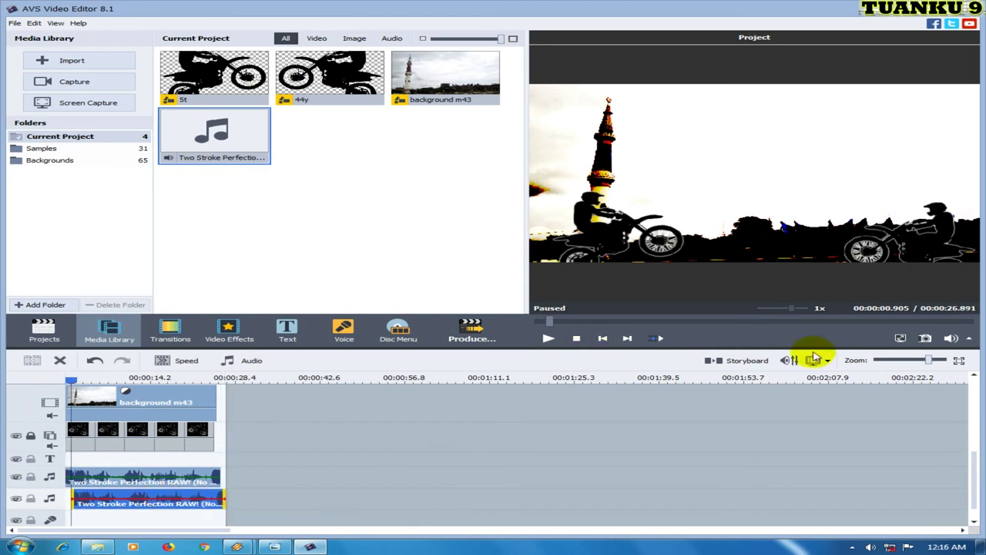
{"action": "left_click", "coordinate": [938, 362]}
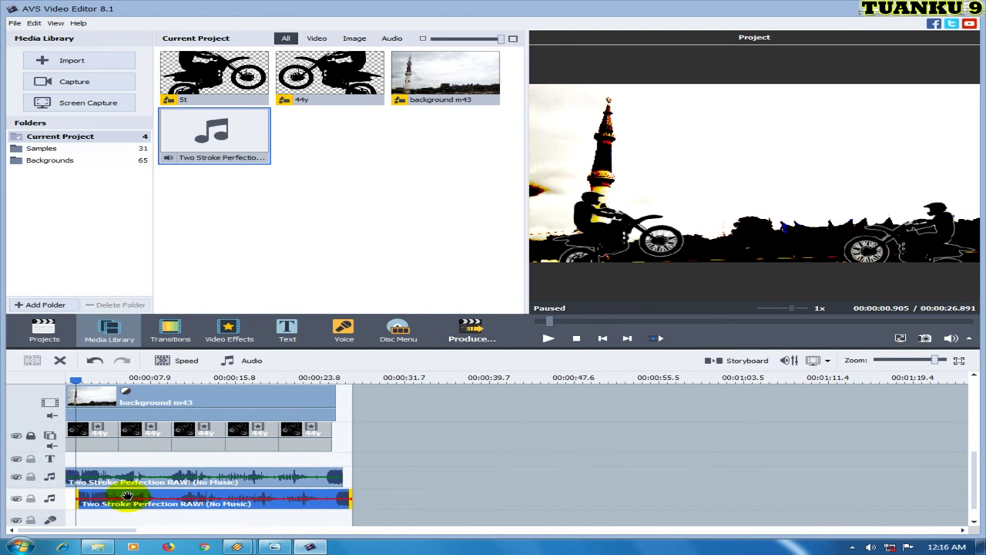
{"action": "left_click_drag", "start_coordinate": [127, 496], "coordinate": [119, 495]}
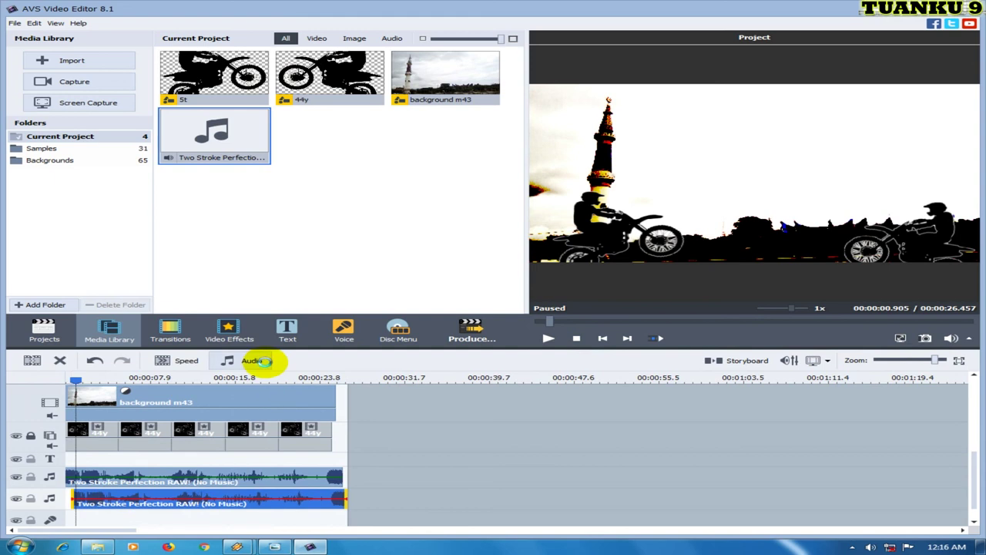
Enable Equalize on the copied audio clip, raise the bands from <30 to 500 above 0 dB, and apply the correction.
{"action": "left_click", "coordinate": [258, 360]}
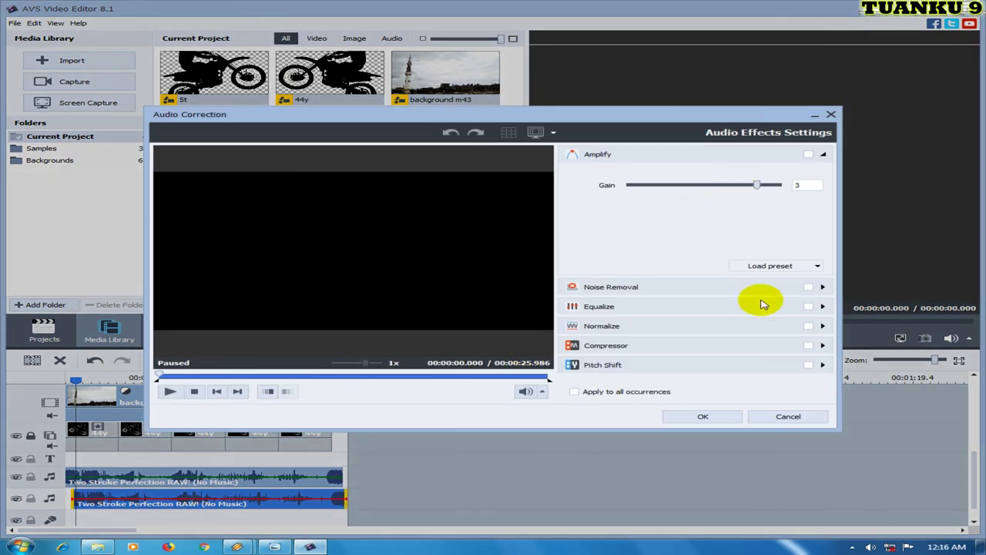
{"action": "left_click", "coordinate": [808, 306]}
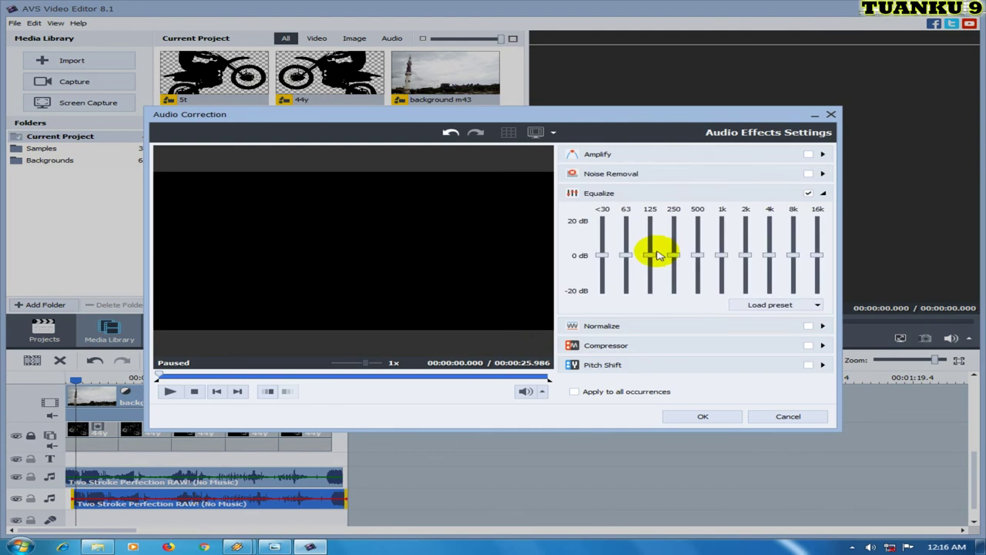
{"action": "left_click_drag", "start_coordinate": [602, 255], "coordinate": [698, 241]}
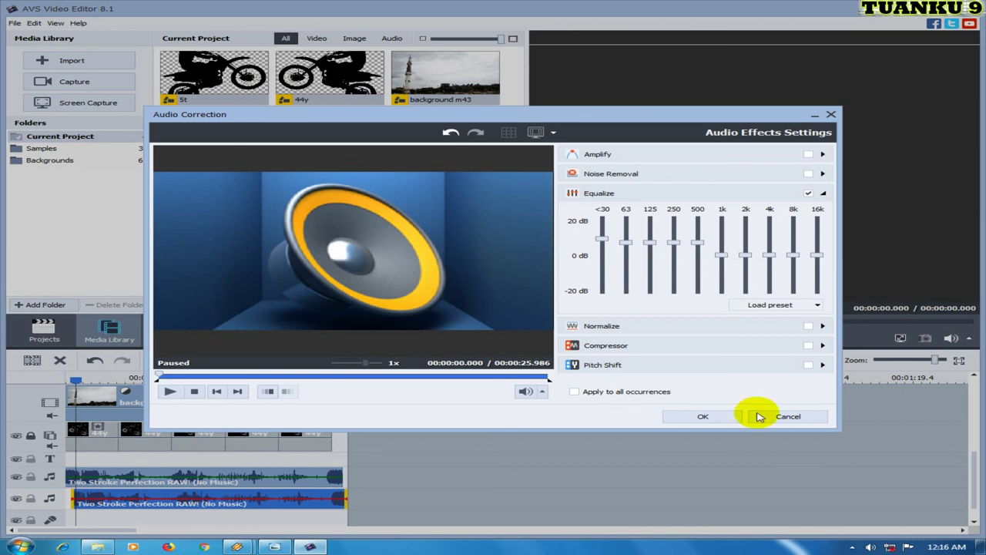
{"action": "left_click", "coordinate": [703, 417]}
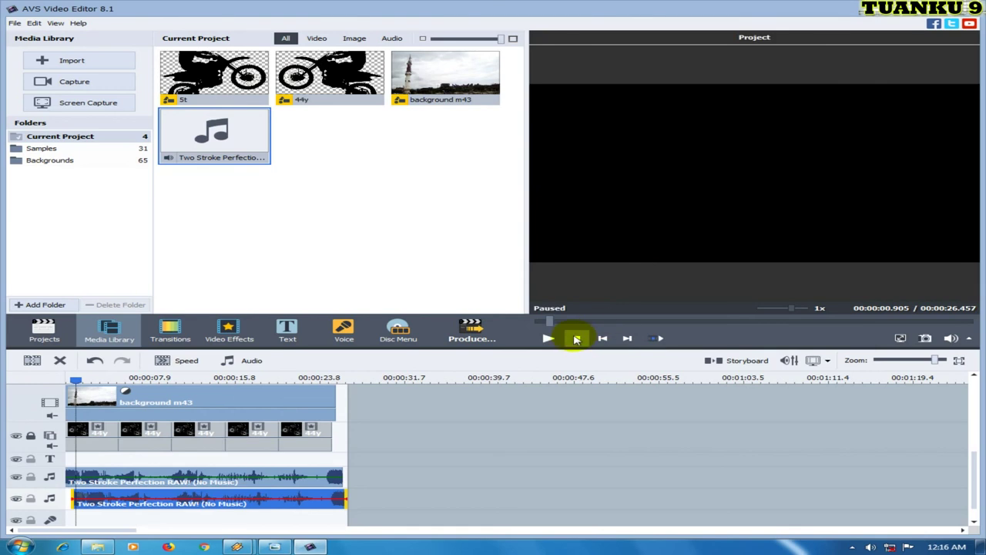
Play the project from the beginning to check the crossing motorcycles with the layered engine audio, and stop playback.
{"action": "left_click", "coordinate": [576, 339]}
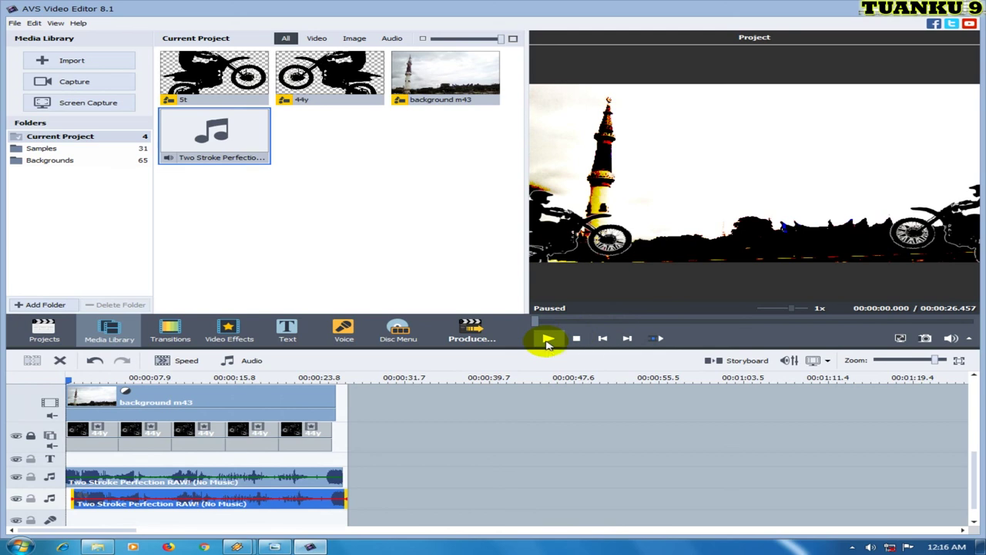
{"action": "left_click", "coordinate": [546, 342]}
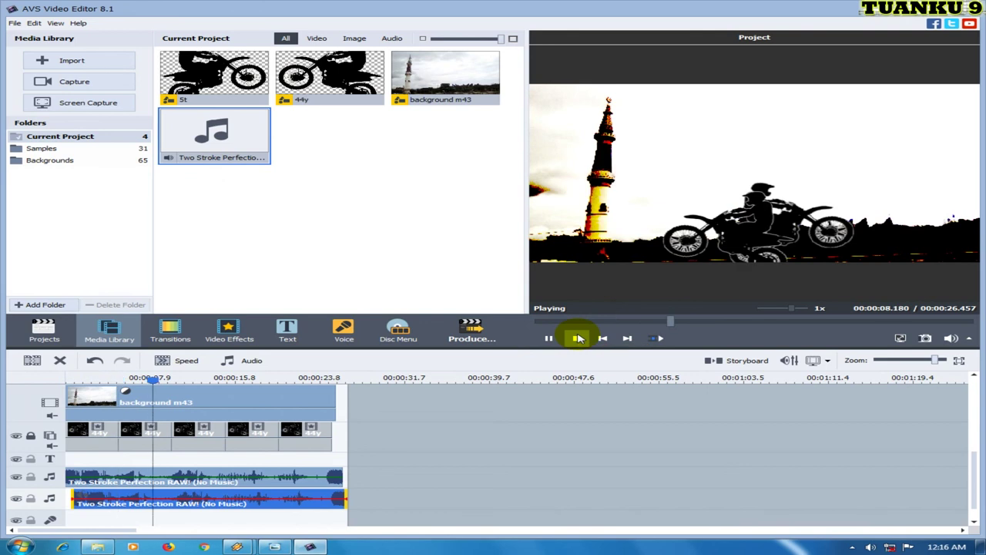
{"action": "left_click", "coordinate": [578, 338]}
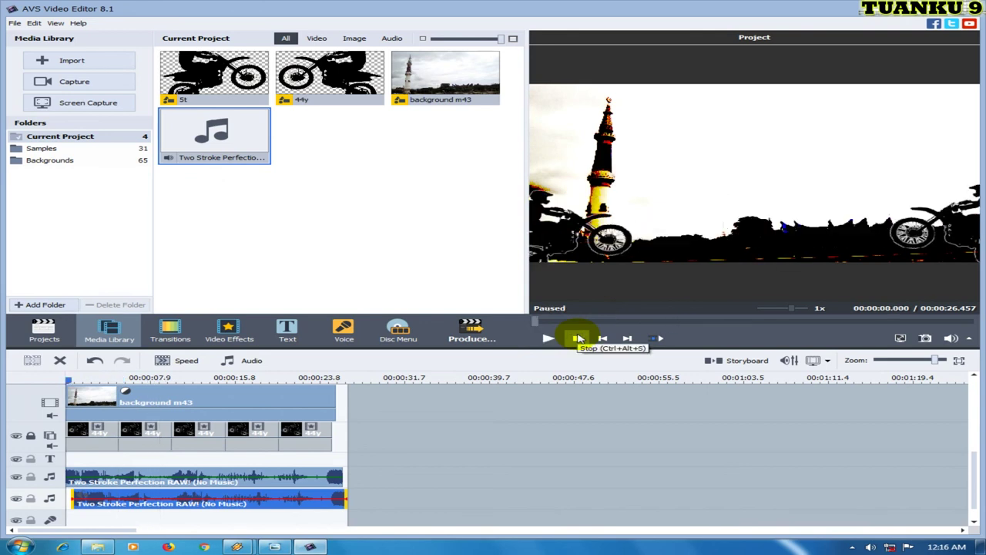
Start producing the video as an MP4 file with the profile Video for Android - Full HD (H.264, 1920x1080, 30 fps).
{"action": "left_click", "coordinate": [469, 339]}
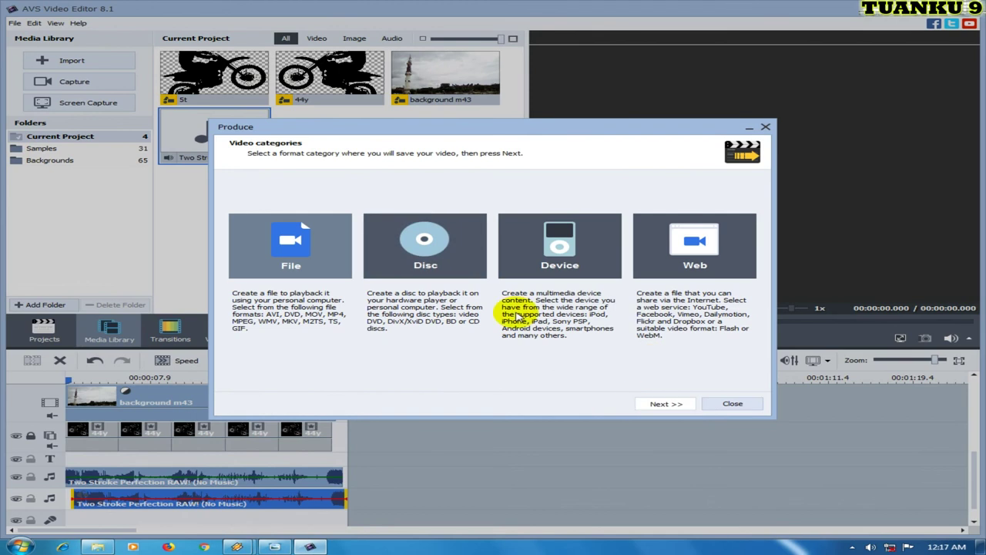
{"action": "left_click", "coordinate": [323, 298]}
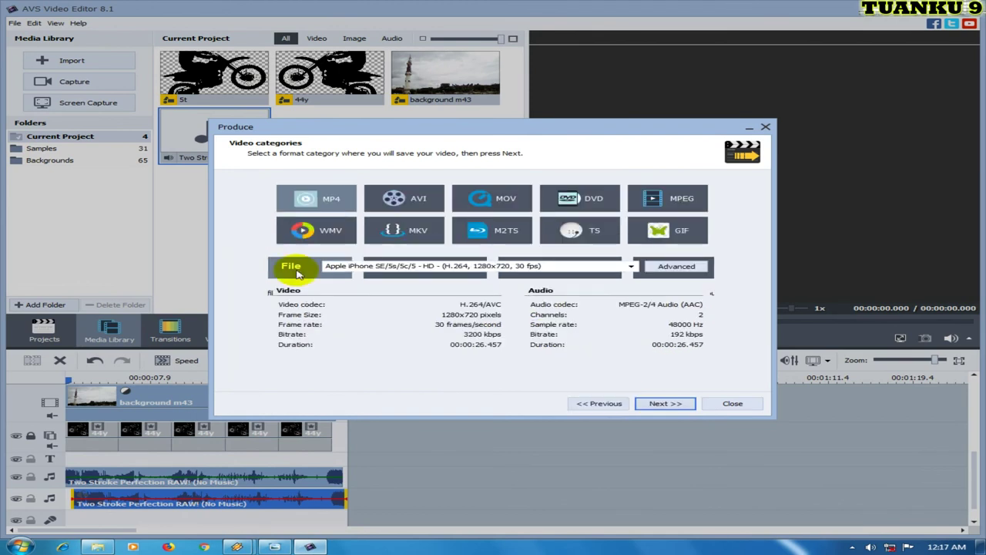
{"action": "left_click", "coordinate": [631, 266]}
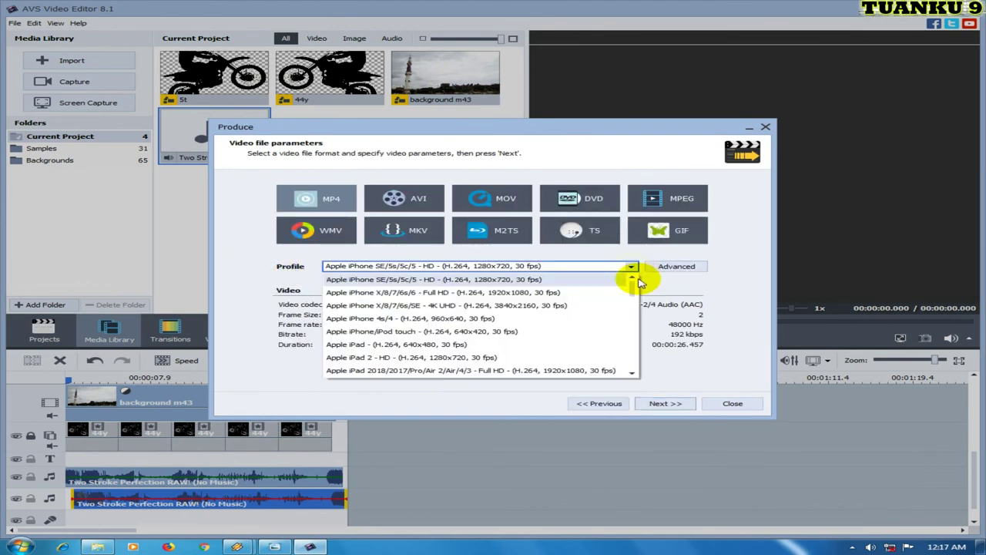
{"action": "left_click_drag", "start_coordinate": [635, 290], "coordinate": [645, 325]}
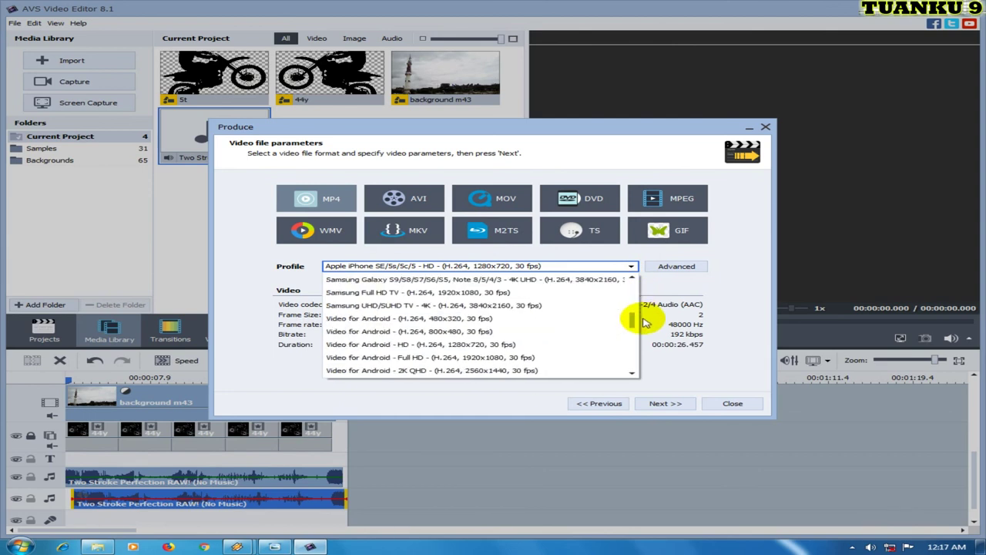
{"action": "left_click", "coordinate": [456, 356]}
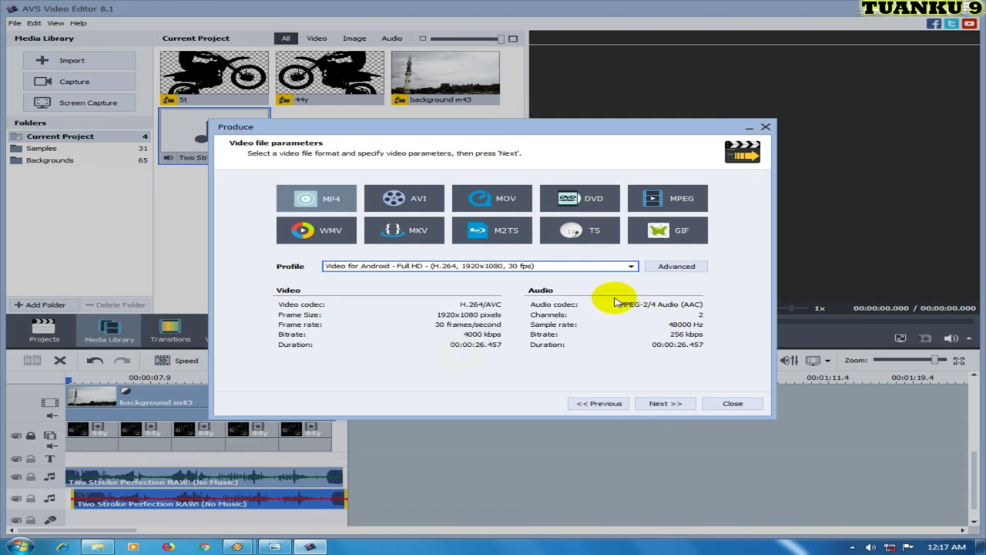
Set the output frame rate to 60 fps in the advanced configuration and proceed to the movie creation settings.
{"action": "left_click", "coordinate": [665, 265]}
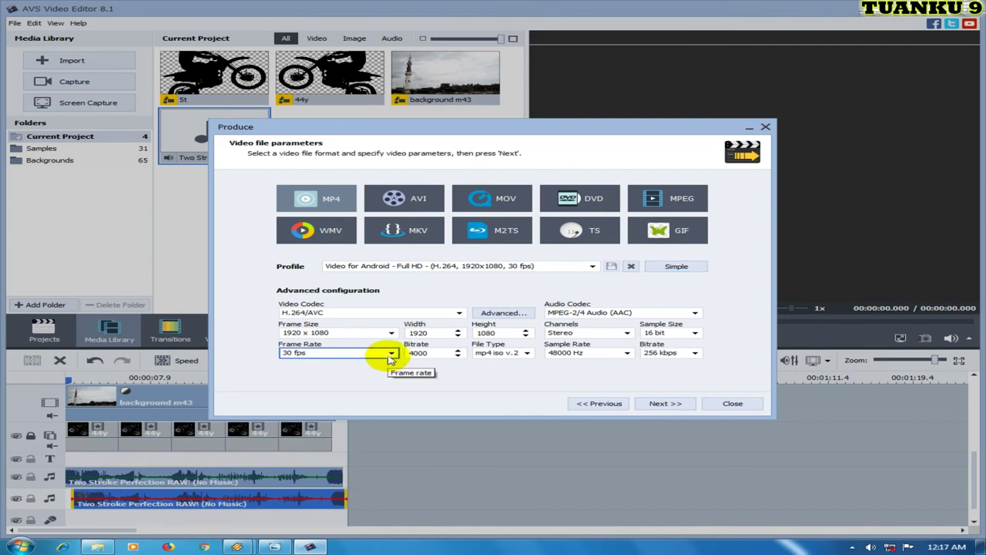
{"action": "left_click", "coordinate": [391, 354]}
{"action": "left_click", "coordinate": [314, 456]}
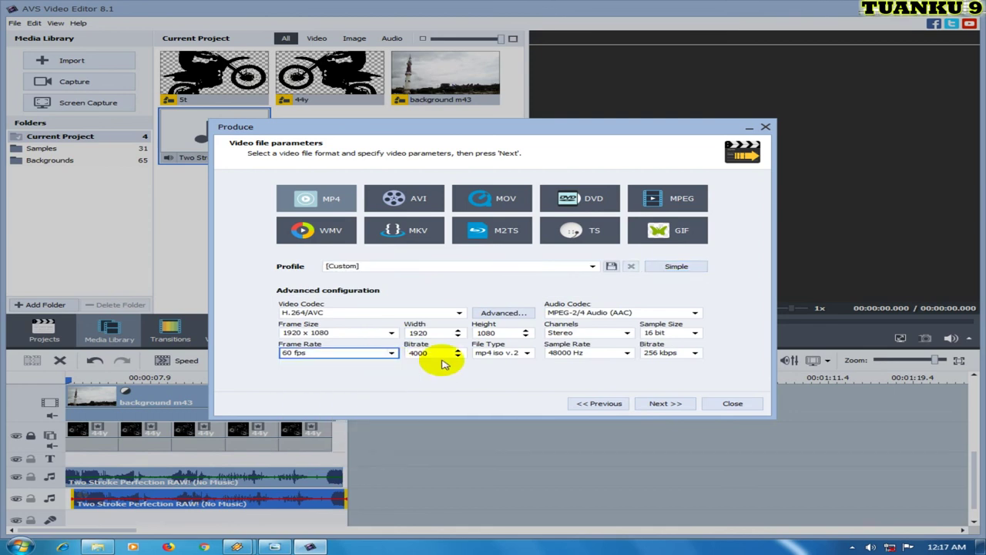
{"action": "left_click", "coordinate": [664, 403]}
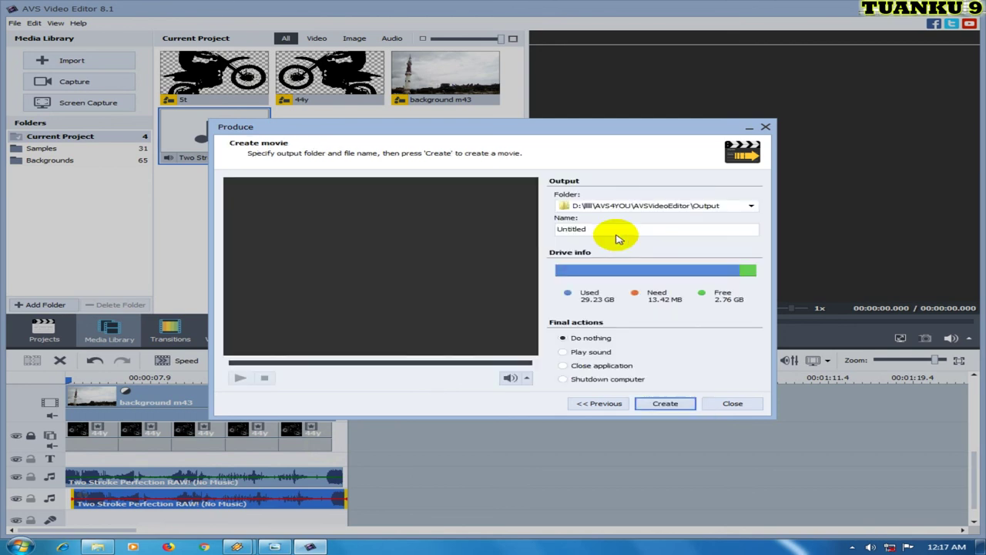
Name the output file "212 m" and start creating the movie.
{"action": "double_click", "coordinate": [597, 229]}
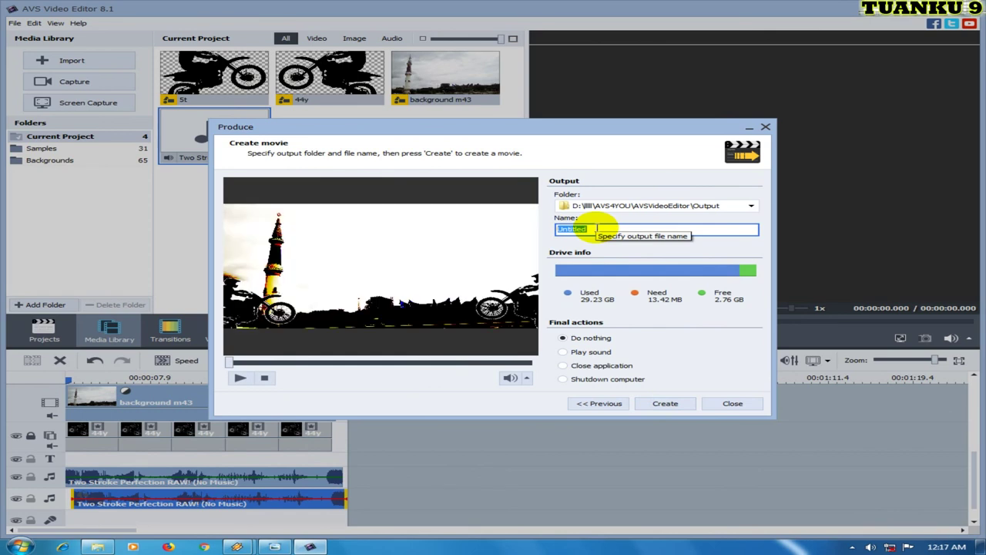
{"action": "type", "text": "212"}
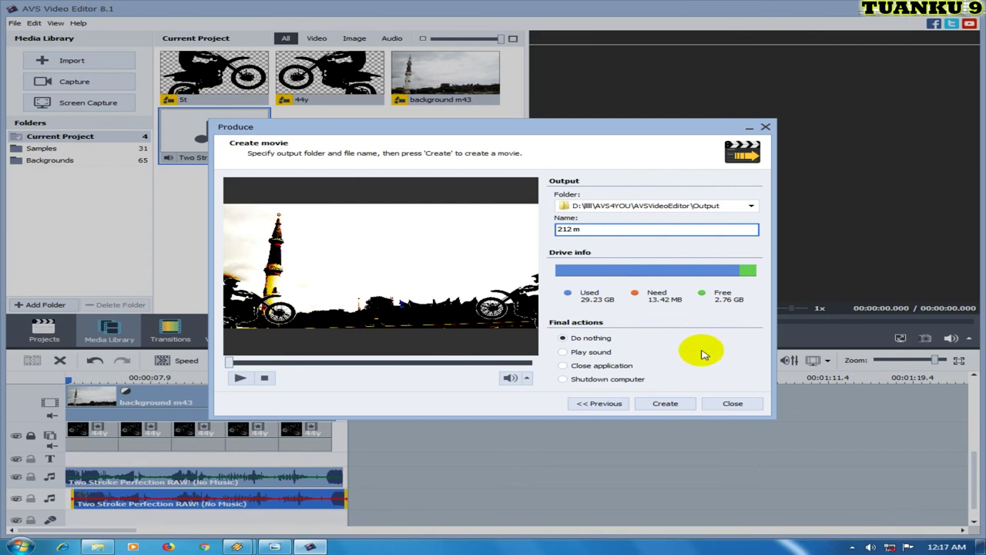
{"action": "left_click", "coordinate": [667, 400]}
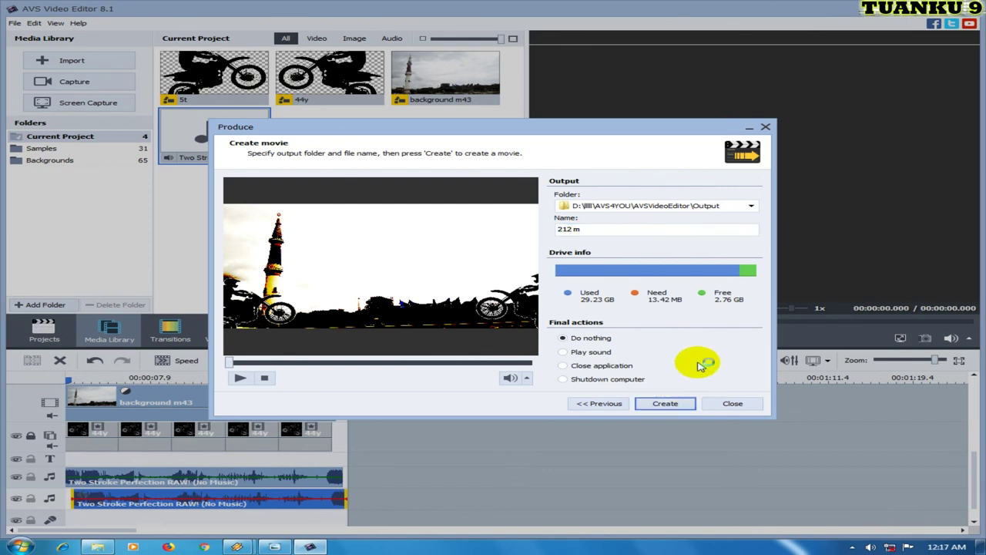